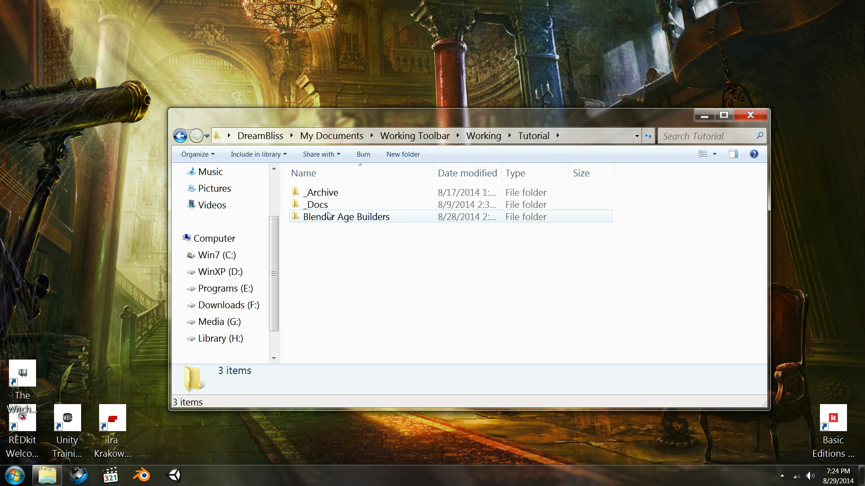
# - Open the Blender Age Builders folder and launch Blender from its Blender32 shortcut
pyautogui.doubleClick(331, 217)
pyautogui.scroll(-3, 452, 265)
pyautogui.scroll(-1, 453, 264)
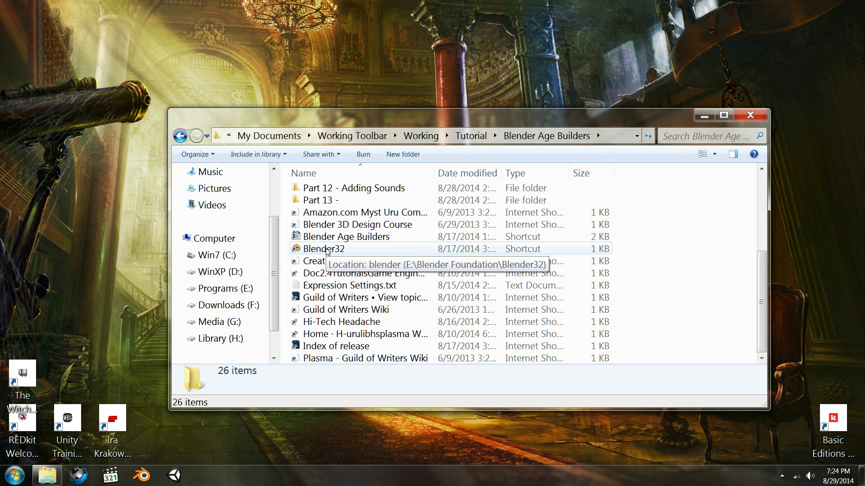
pyautogui.doubleClick(324, 249)
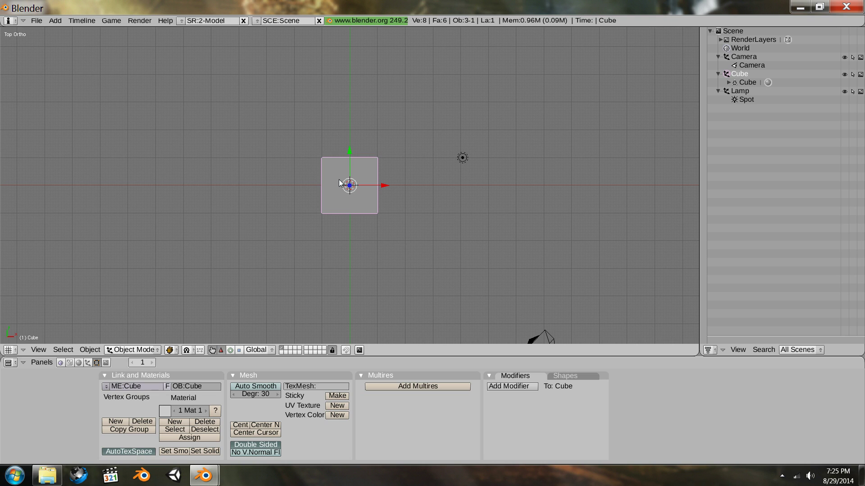
# - Erase the default cube and add a mesh plane at the origin in its place
pyautogui.press('x')
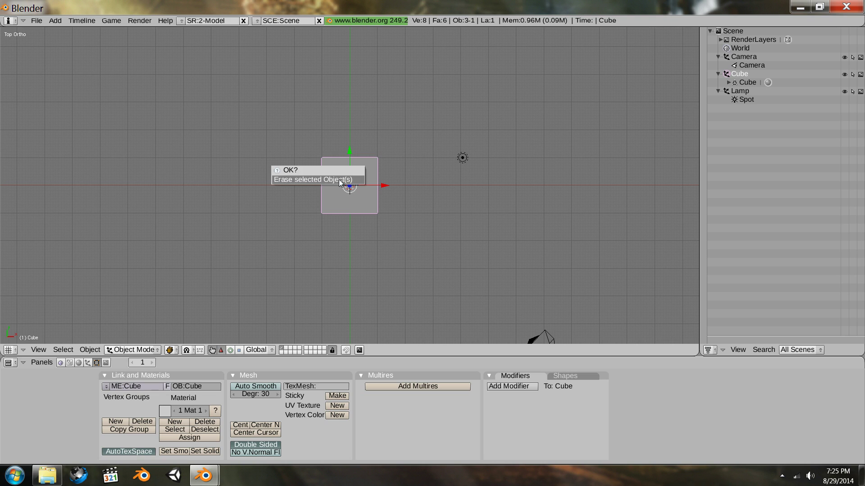
pyautogui.click(339, 179)
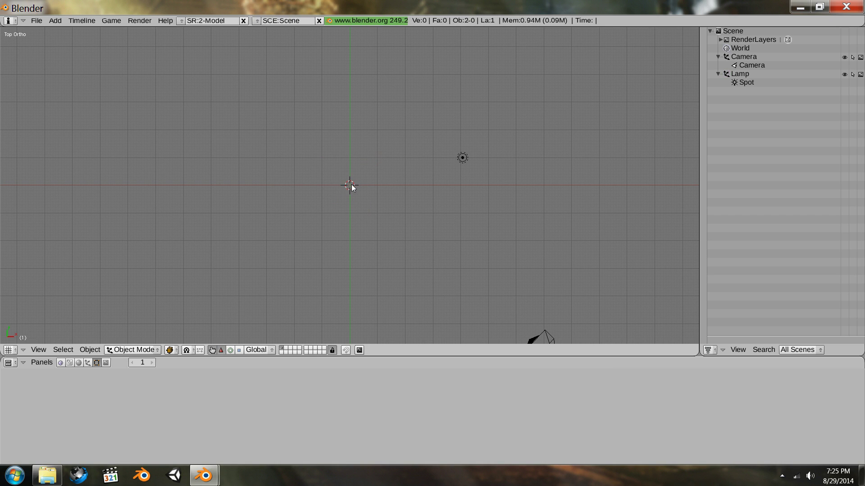
pyautogui.press('space')
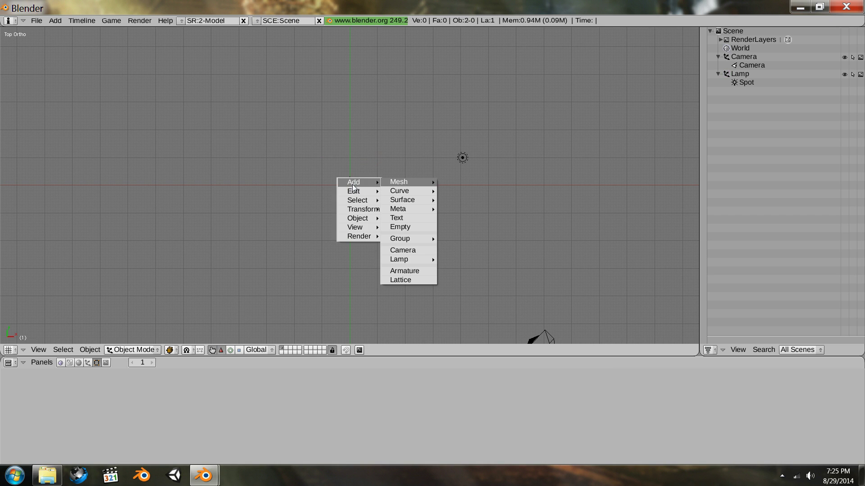
pyautogui.moveTo(396, 182)
pyautogui.click(447, 182)
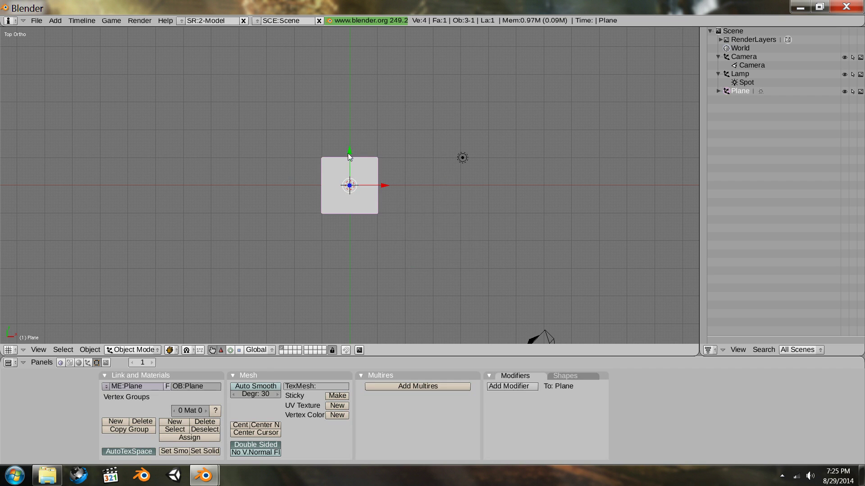
# - Delete three of the plane's corner vertices in Edit Mode, keeping only the corner at positive X and negative Y
pyautogui.press('Tab')
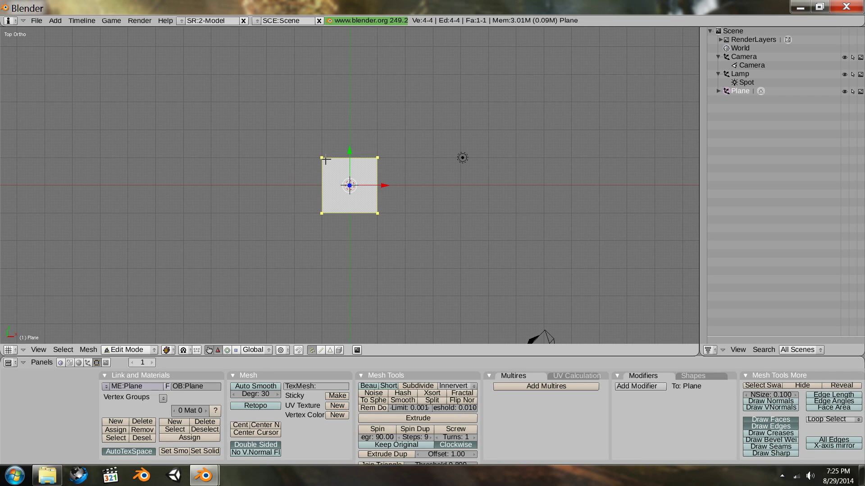
pyautogui.press('a')
pyautogui.rightClick(324, 158)
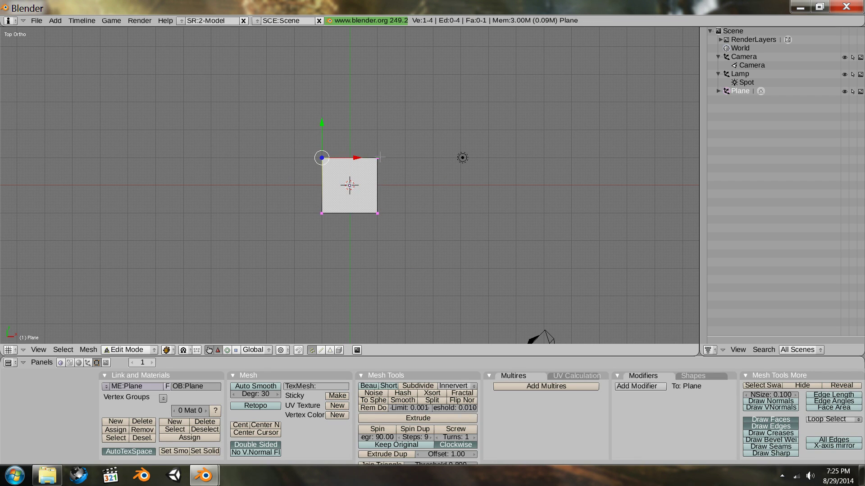
pyautogui.keyDown('shift'); pyautogui.rightClick(377, 158); pyautogui.keyUp('shift')
pyautogui.keyDown('shift'); pyautogui.rightClick(322, 213); pyautogui.keyUp('shift')
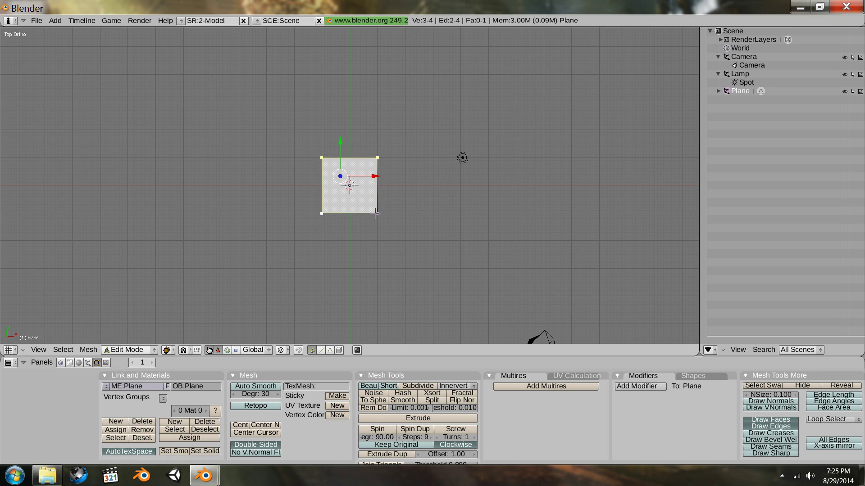
pyautogui.press('x')
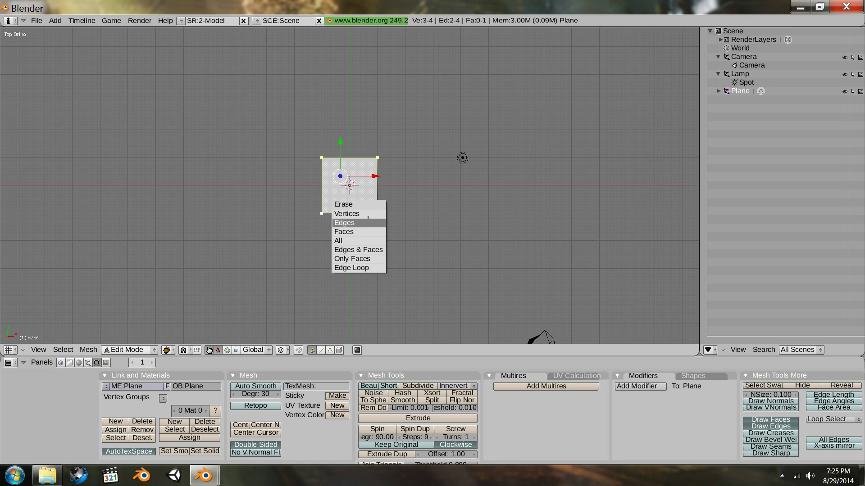
pyautogui.click(367, 222)
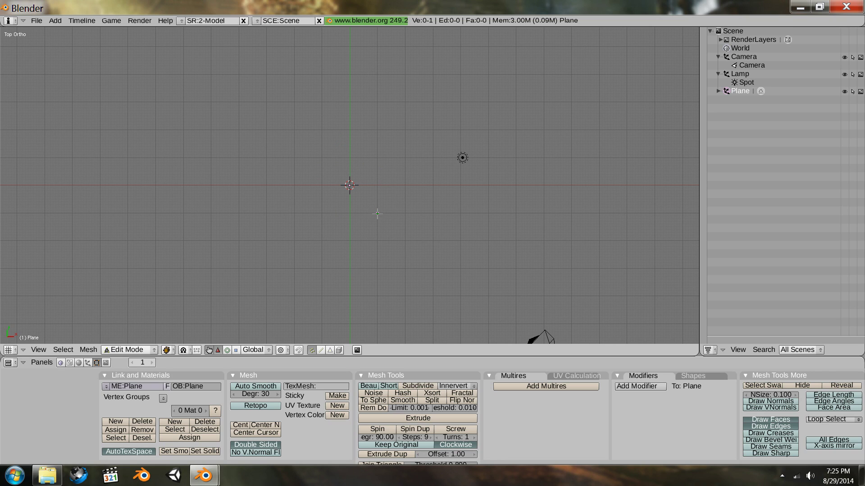
# - Select the remaining vertex in front view and dismiss the Windows prompt, keeping the current color scheme without further messages
pyautogui.rightClick(376, 215)
pyautogui.press('KP_1')
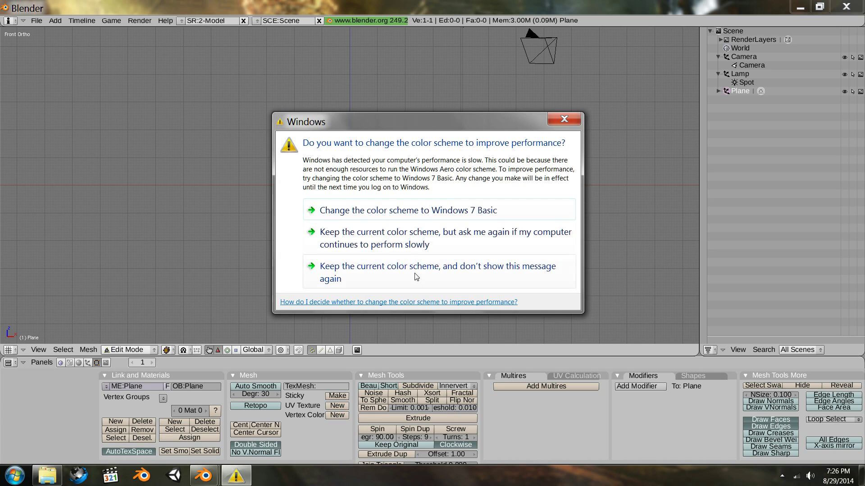
pyautogui.click(417, 276)
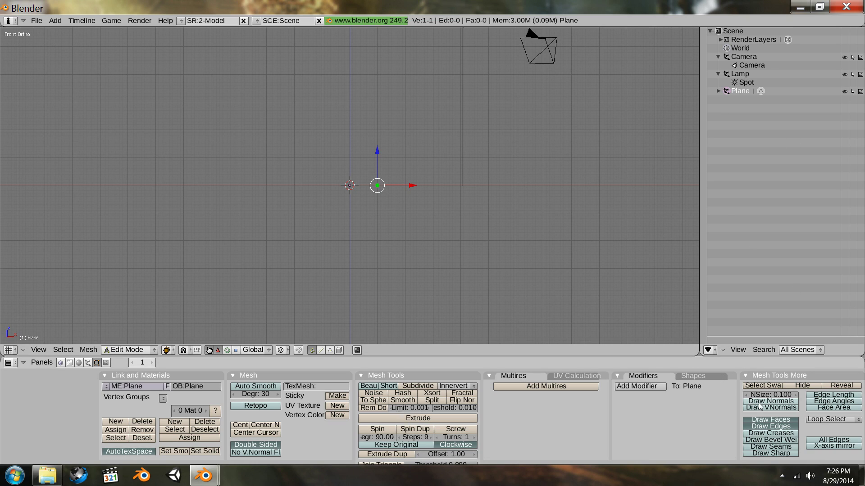
# - Enable the display of face normals and vertex normals for the mesh, with a normal size of 0.5
pyautogui.click(96, 364)
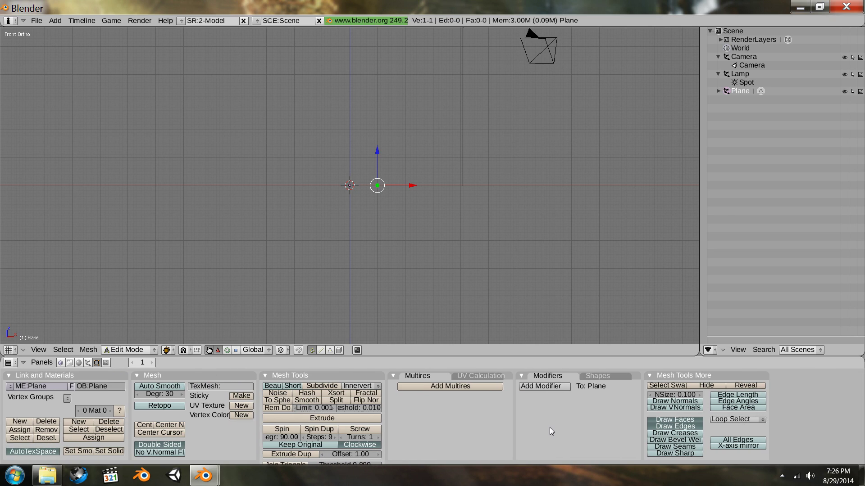
pyautogui.click(662, 402)
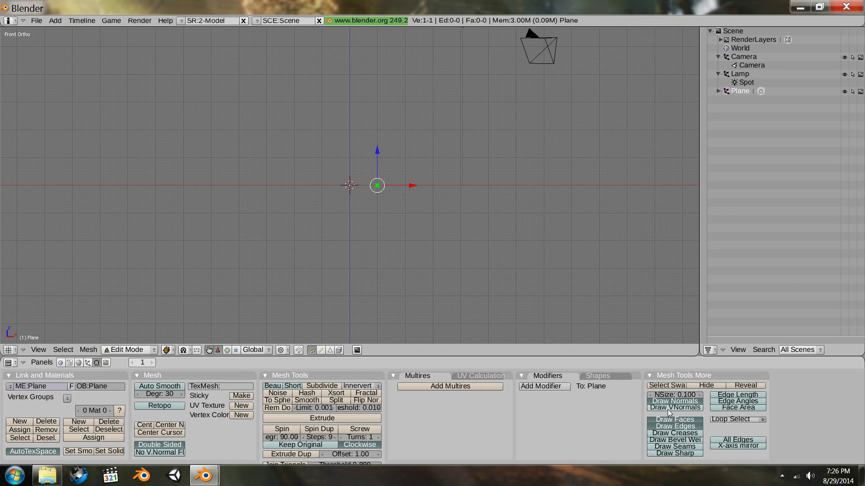
pyautogui.click(679, 408)
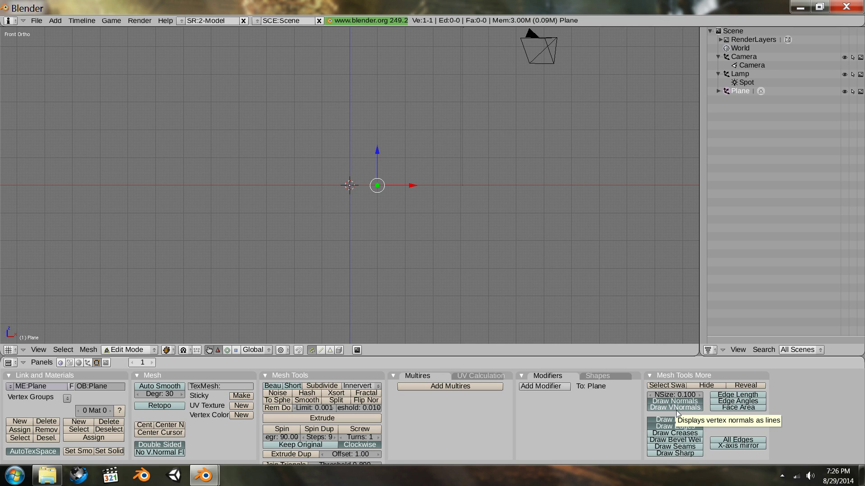
pyautogui.click(679, 396)
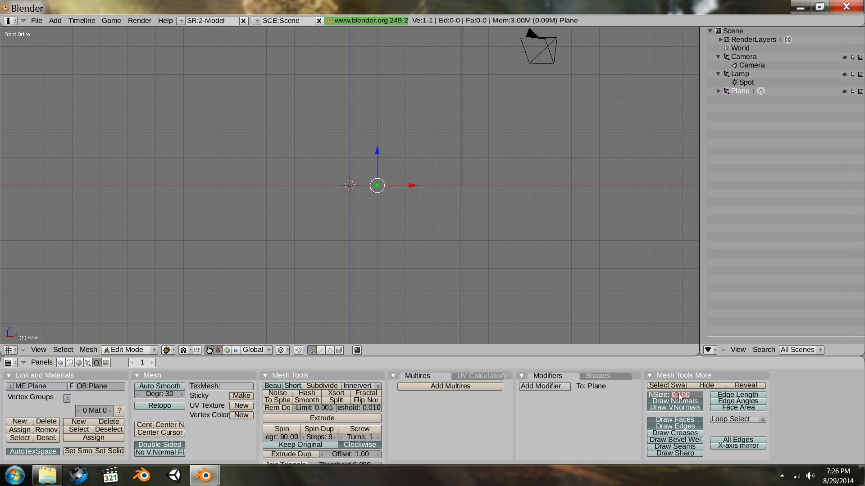
pyautogui.write('0.5')
pyautogui.press('Return')
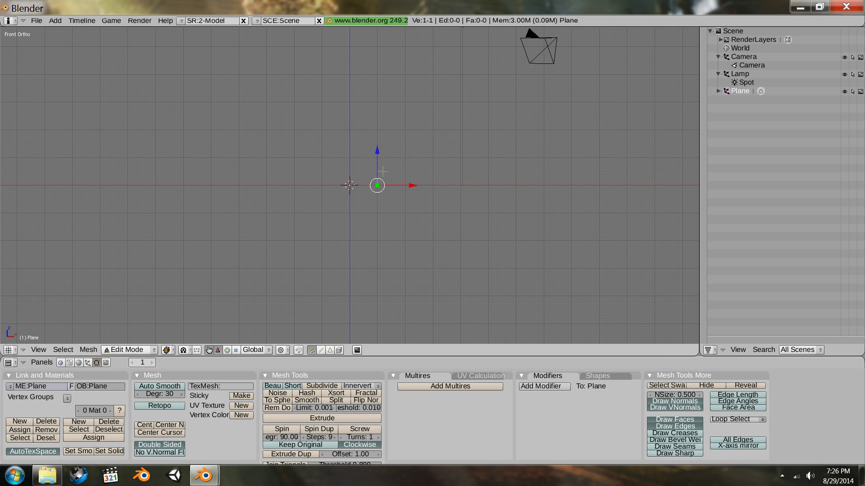
# - Draw a descending stair profile of seven connected edges from the vertex, with treads about two grid units wide and risers about one high
pyautogui.scroll(5, 489, 193)
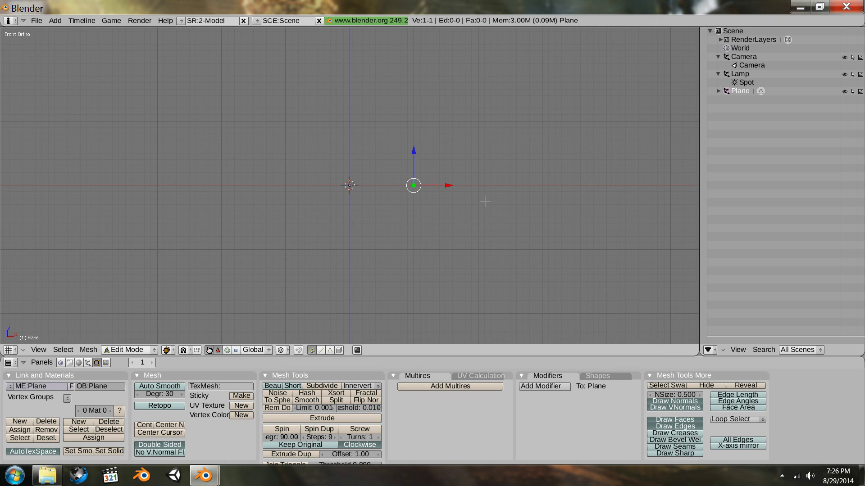
pyautogui.keyDown('shift'); pyautogui.moveTo(484, 202); pyautogui.dragTo(395, 221, button='middle'); pyautogui.keyUp('shift')
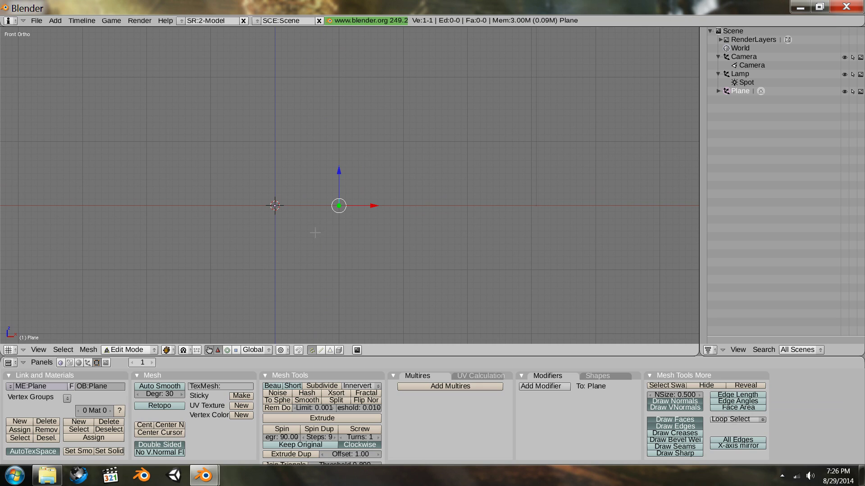
pyautogui.press('a')
pyautogui.rightClick(338, 206)
pyautogui.scroll(-2, 403, 214)
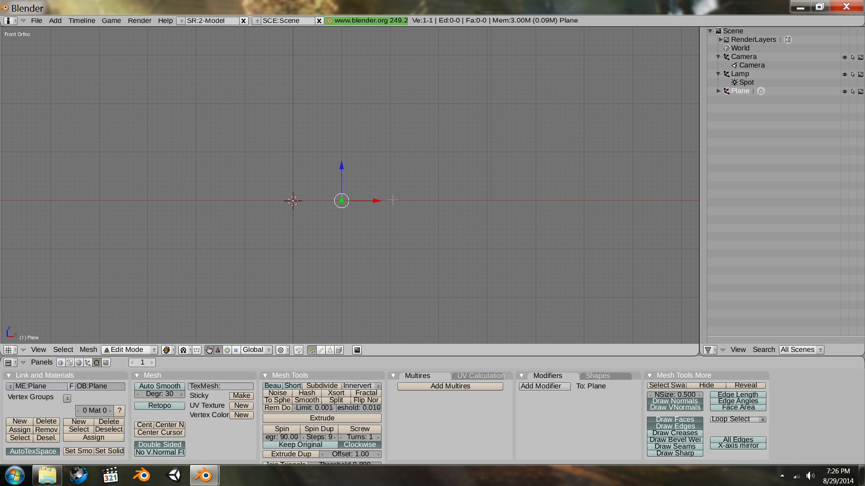
pyautogui.scroll(-1, 436, 202)
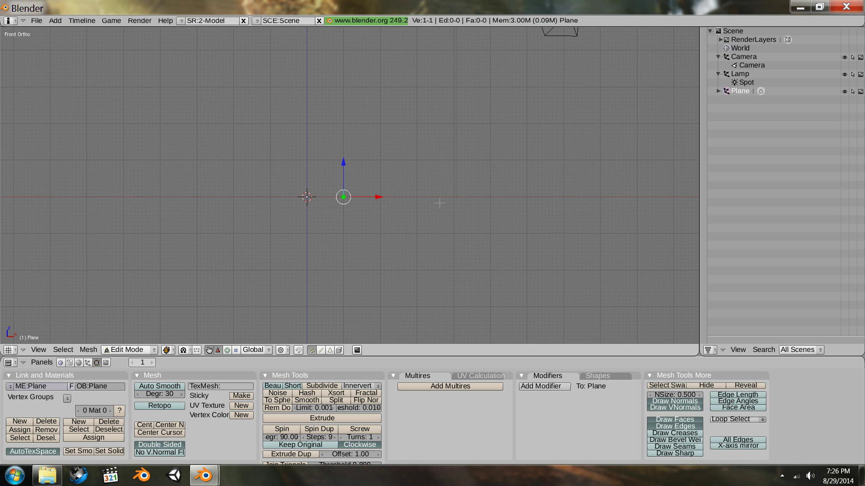
pyautogui.scroll(1, 428, 198)
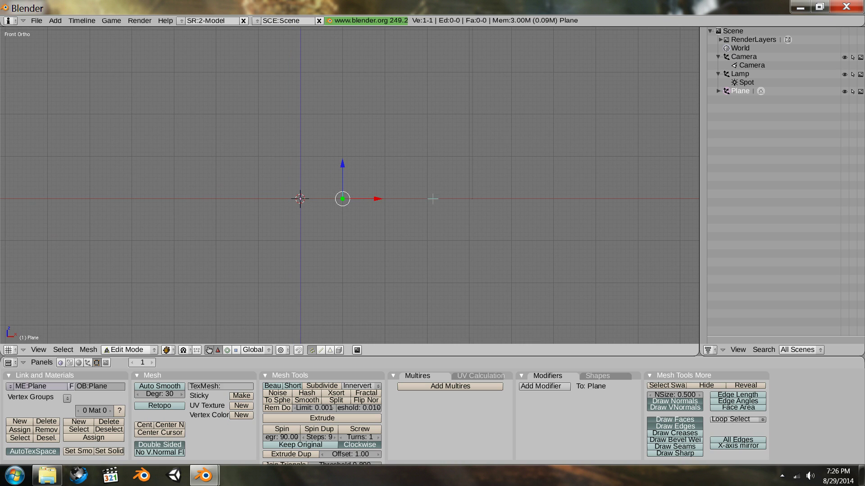
pyautogui.keyDown('ctrl'); pyautogui.click(429, 199); pyautogui.keyUp('ctrl')
pyautogui.keyDown('ctrl'); pyautogui.click(427, 240); pyautogui.keyUp('ctrl')
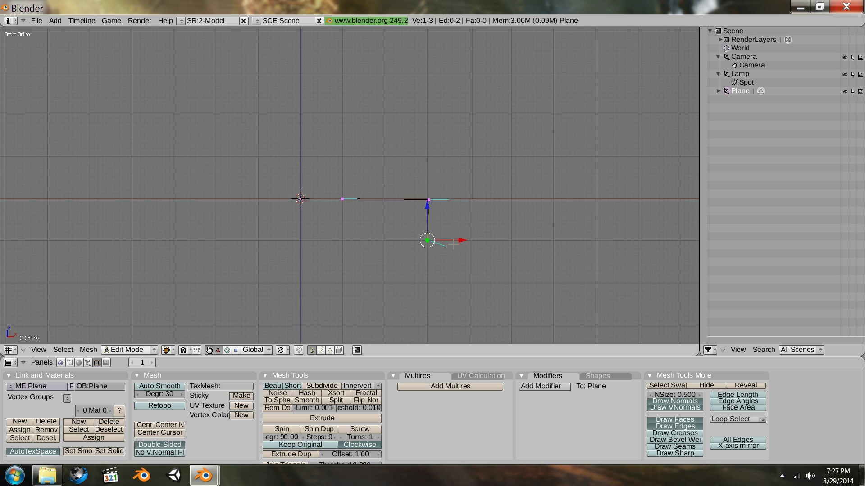
pyautogui.keyDown('ctrl'); pyautogui.click(511, 241); pyautogui.keyUp('ctrl')
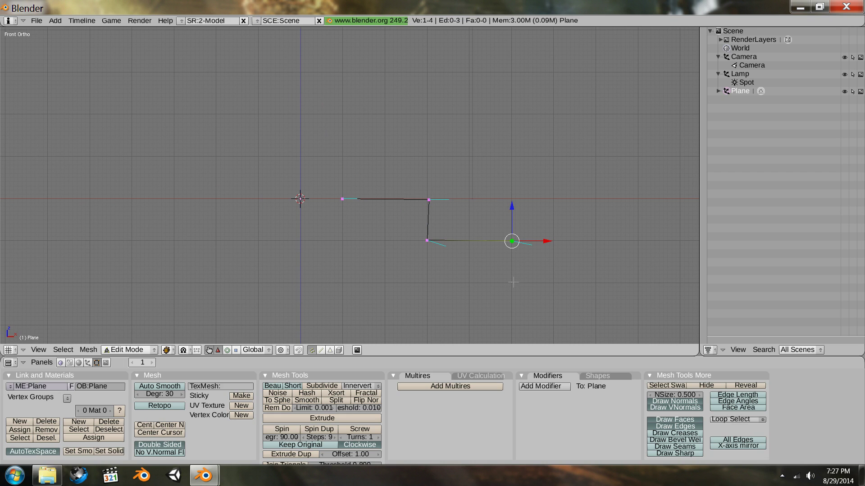
pyautogui.keyDown('ctrl'); pyautogui.click(513, 283); pyautogui.keyUp('ctrl')
pyautogui.keyDown('ctrl'); pyautogui.click(596, 285); pyautogui.keyUp('ctrl')
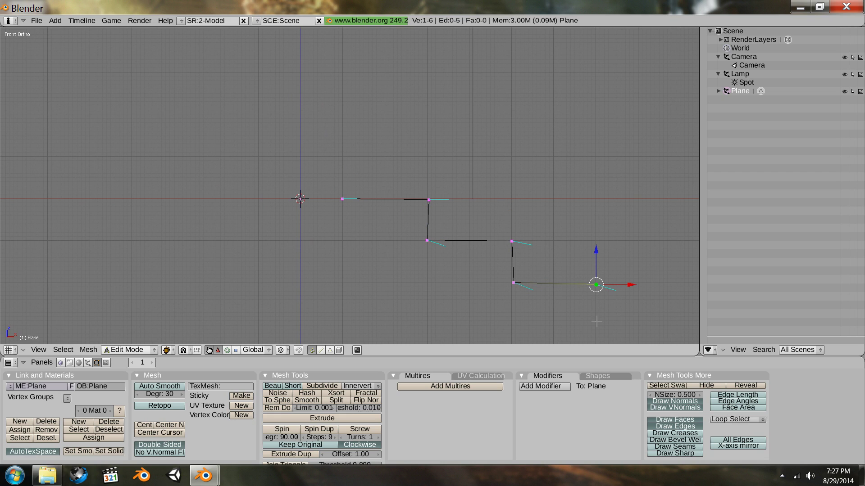
pyautogui.keyDown('ctrl'); pyautogui.click(597, 322); pyautogui.keyUp('ctrl')
pyautogui.keyDown('ctrl'); pyautogui.click(679, 324); pyautogui.keyUp('ctrl')
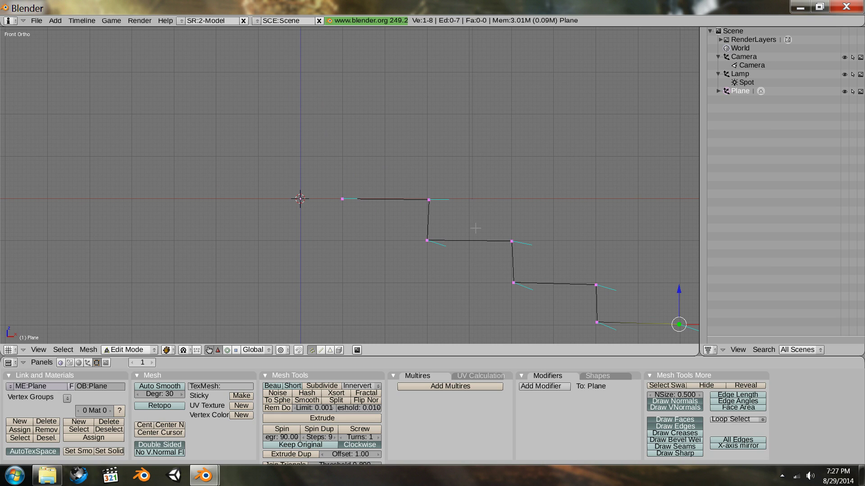
# - Snap all vertices of the stair profile to the grid and clear the selection
pyautogui.hotkey('shift', 's')
pyautogui.press('a')
pyautogui.hotkey('shift', 's')
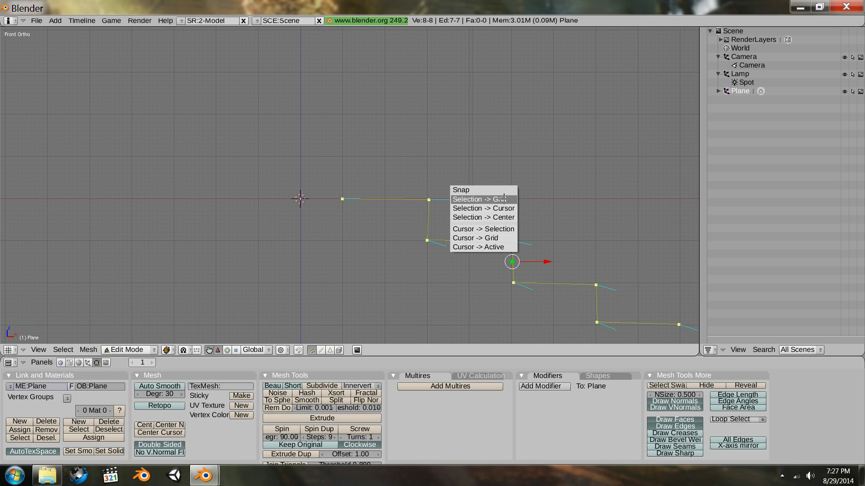
pyautogui.click(503, 199)
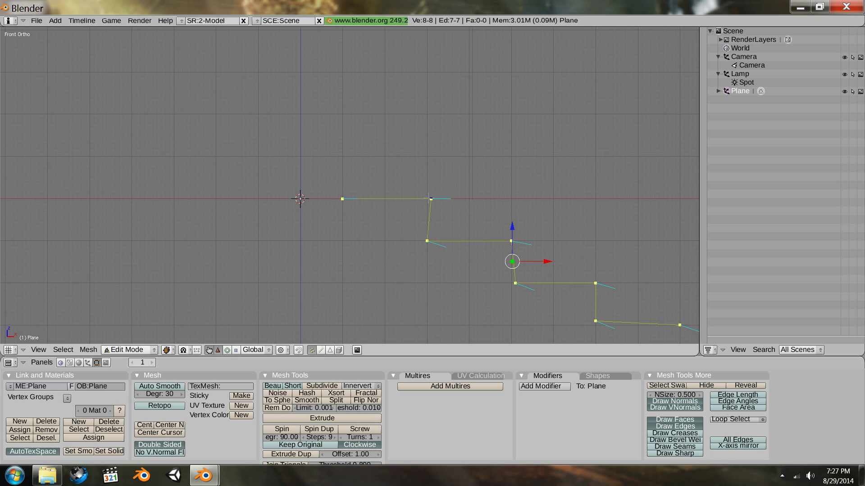
pyautogui.press('a')
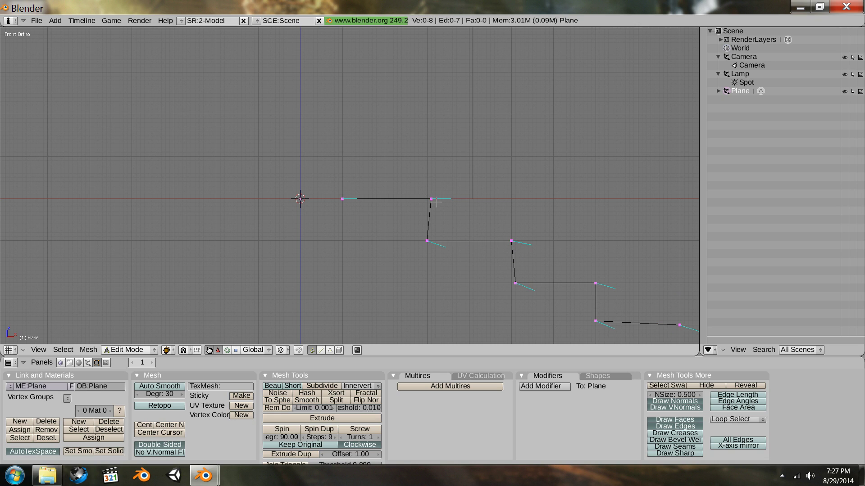
# - Move the vertex atop the first riser by -0.1 along X, directly above the riser's lower vertex
pyautogui.rightClick(430, 198)
pyautogui.click(433, 199)
pyautogui.hotkey('shift', 'c')
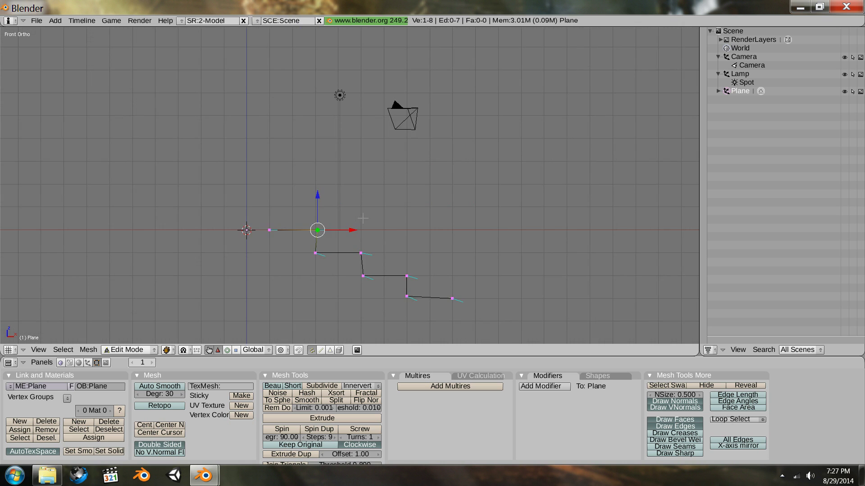
pyautogui.keyDown('ctrl'); pyautogui.moveTo(363, 219); pyautogui.dragTo(385, 193, button='middle'); pyautogui.keyUp('ctrl')
pyautogui.scroll(5, 385, 193)
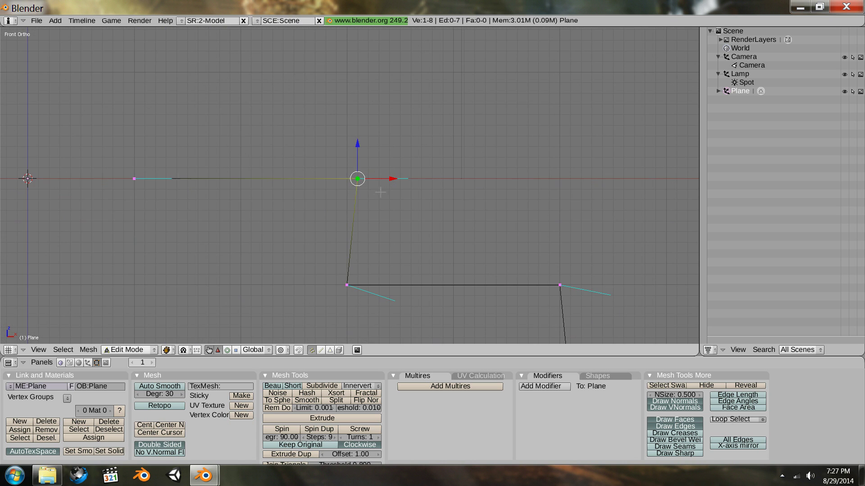
pyautogui.press('g')
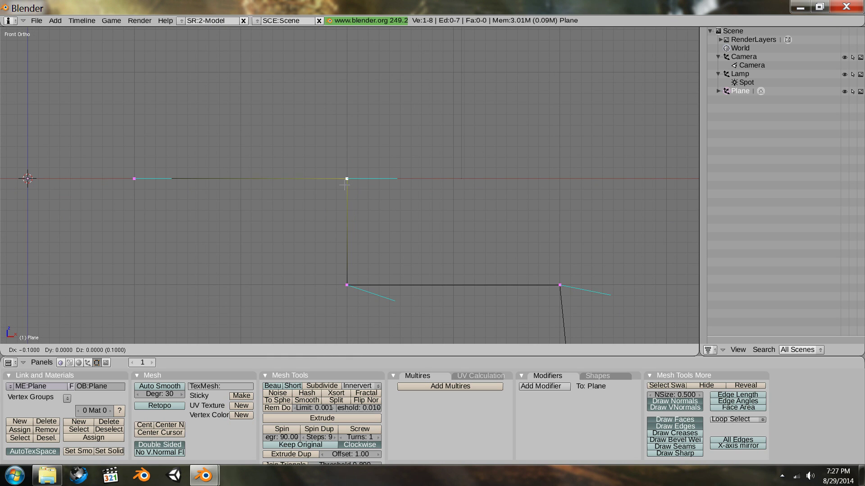
pyautogui.keyDown('ctrl'); pyautogui.click(348, 186); pyautogui.keyUp('ctrl')
# - Move the second riser's lower vertex about -0.1 along X and the third riser's lower vertex about -0.1 along Z, onto the grid lines
pyautogui.keyDown('ctrl'); pyautogui.moveTo(570, 290); pyautogui.dragTo(441, 124, button='middle'); pyautogui.keyUp('ctrl')
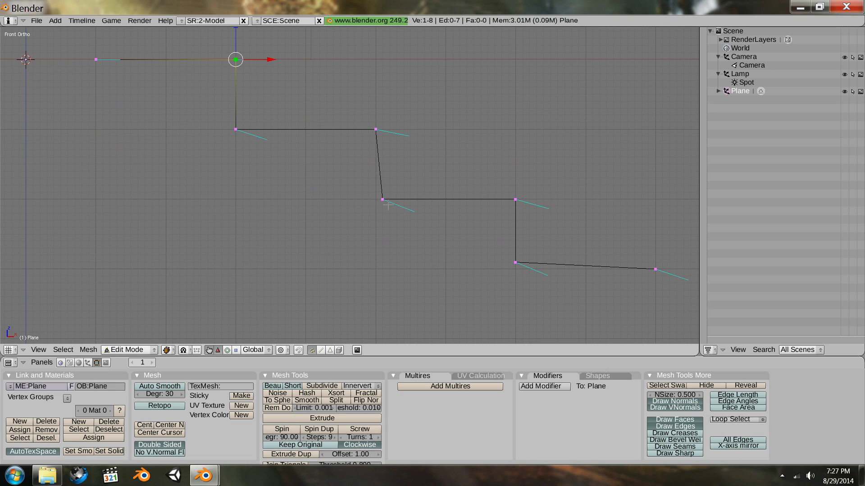
pyautogui.rightClick(383, 199)
pyautogui.press('g')
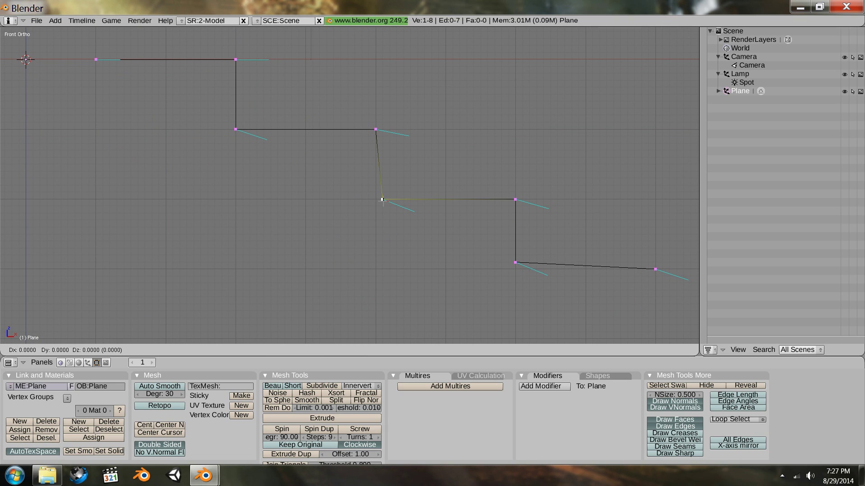
pyautogui.keyDown('ctrl'); pyautogui.click(375, 199); pyautogui.keyUp('ctrl')
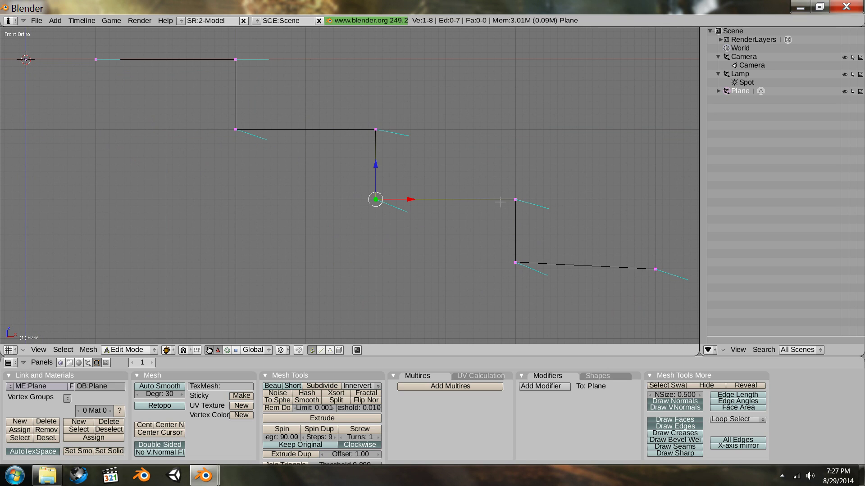
pyautogui.rightClick(516, 263)
pyautogui.press('g')
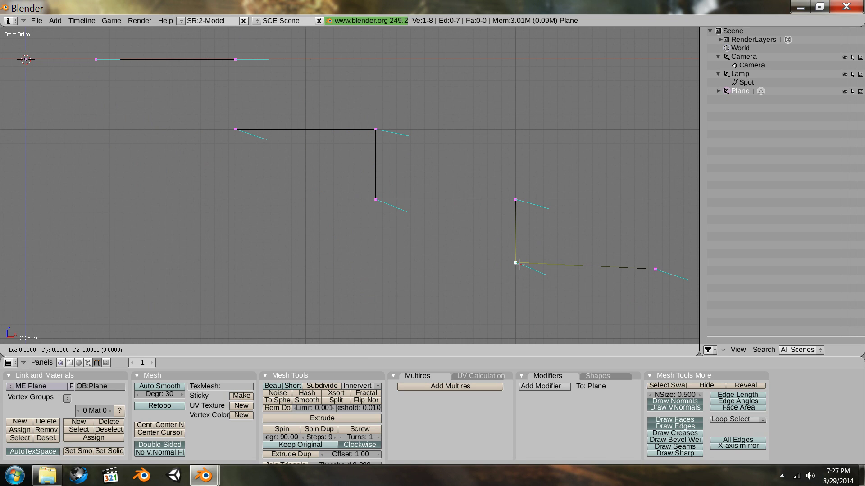
pyautogui.keyDown('ctrl'); pyautogui.click(516, 268); pyautogui.keyUp('ctrl')
# - Select all vertices of the stair profile and set the transform orientation to Normal
pyautogui.scroll(-2, 502, 176)
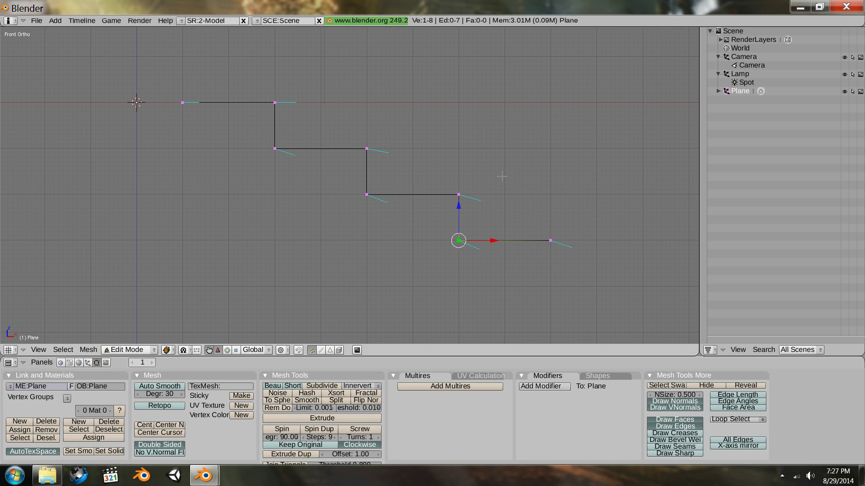
pyautogui.moveTo(501, 177); pyautogui.dragTo(552, 157, button='middle')
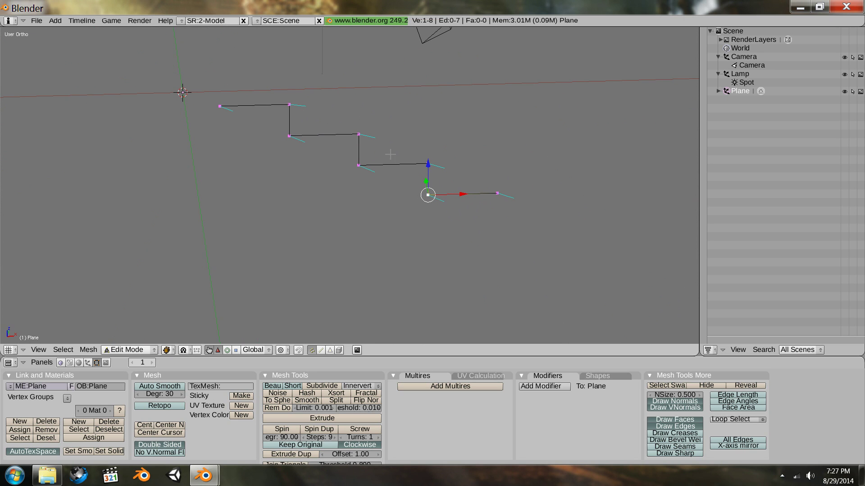
pyautogui.moveTo(390, 155); pyautogui.dragTo(525, 165, button='middle')
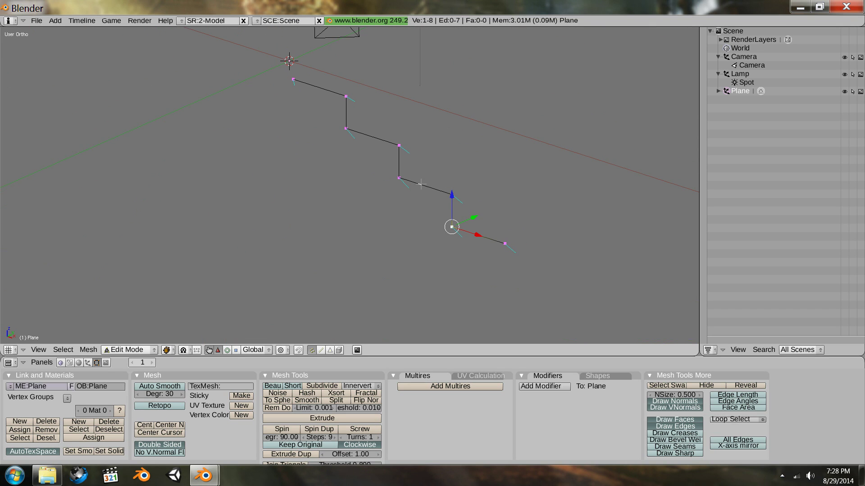
pyautogui.press('a')
pyautogui.press('a')
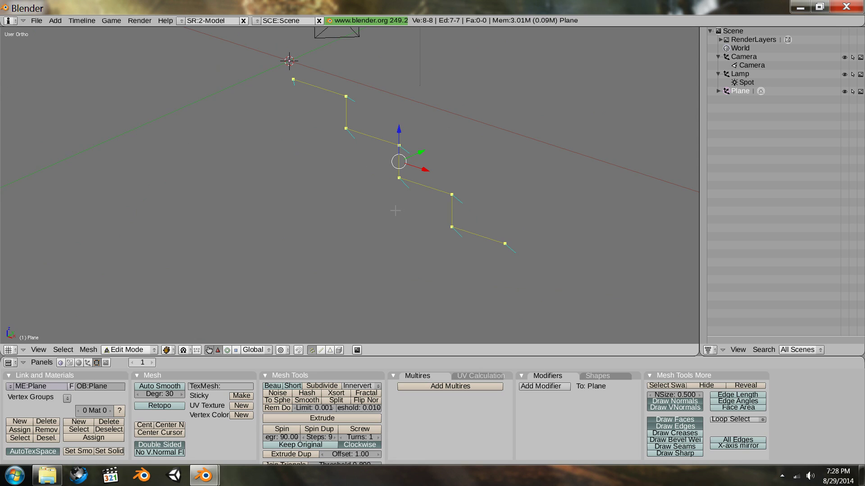
pyautogui.click(252, 351)
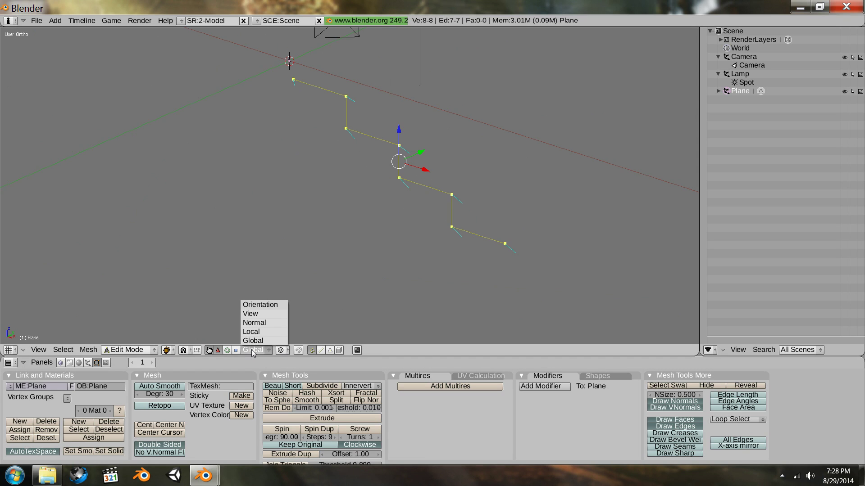
pyautogui.click(255, 323)
pyautogui.moveTo(408, 143); pyautogui.dragTo(423, 129, button='middle')
pyautogui.moveTo(430, 116); pyautogui.dragTo(435, 117, button='middle')
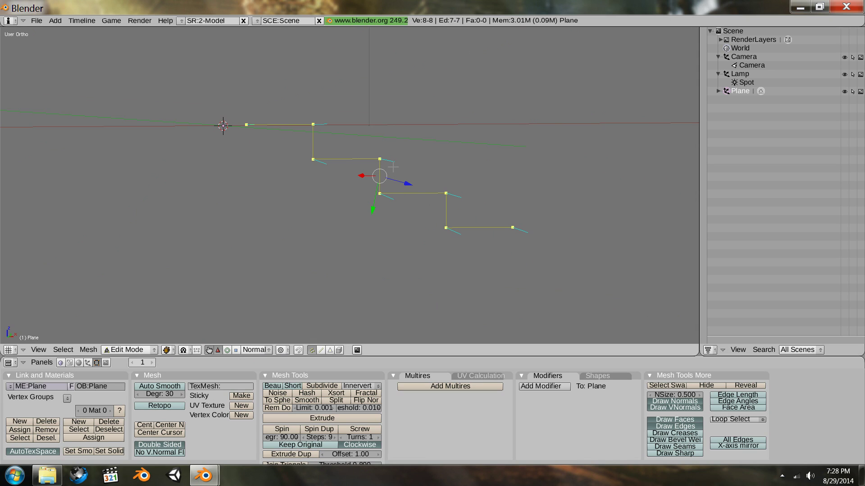
# - In top view, move the whole stair profile one grid unit along negative X and one along negative Y
pyautogui.press('KP_1')
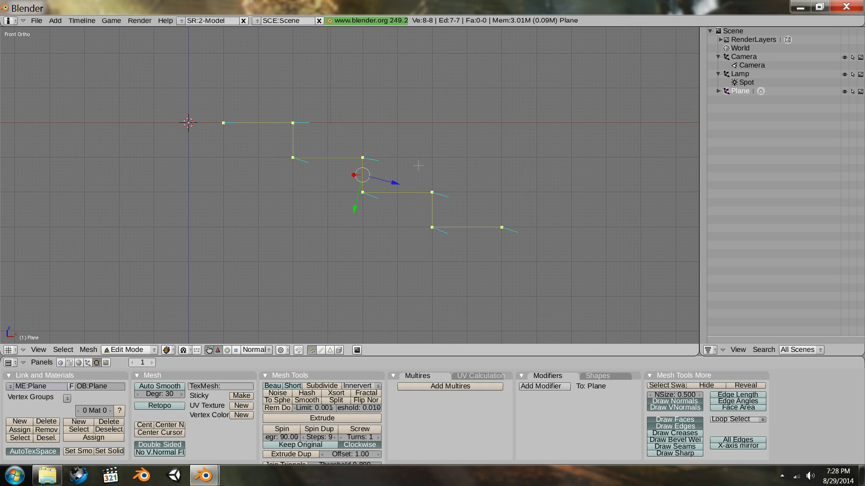
pyautogui.press('KP_7')
pyautogui.scroll(-3, 424, 114)
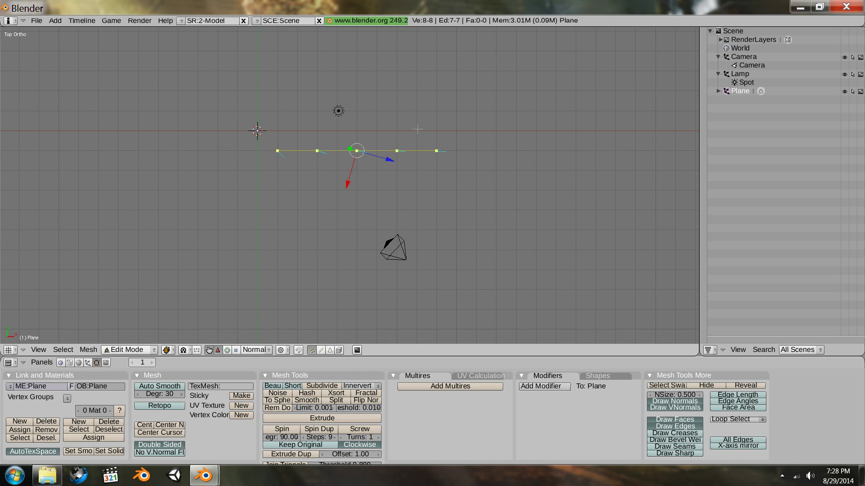
pyautogui.keyDown('shift'); pyautogui.moveTo(419, 129); pyautogui.dragTo(439, 253, button='middle'); pyautogui.keyUp('shift')
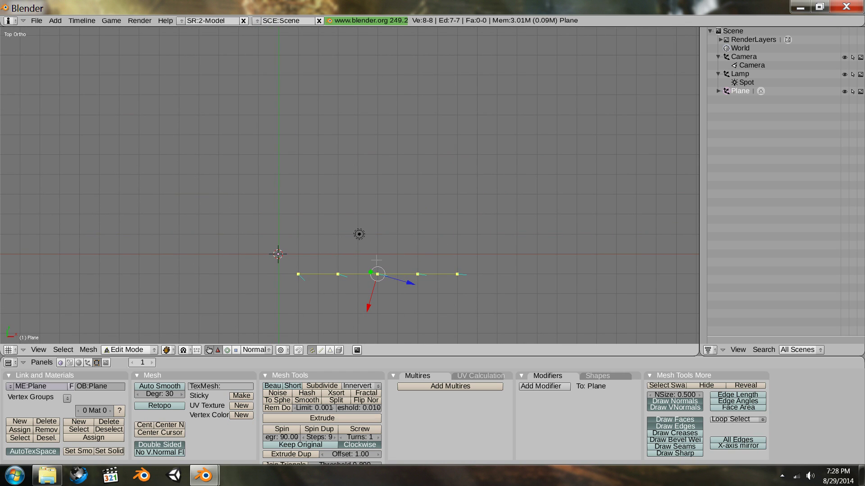
pyautogui.scroll(1, 376, 261)
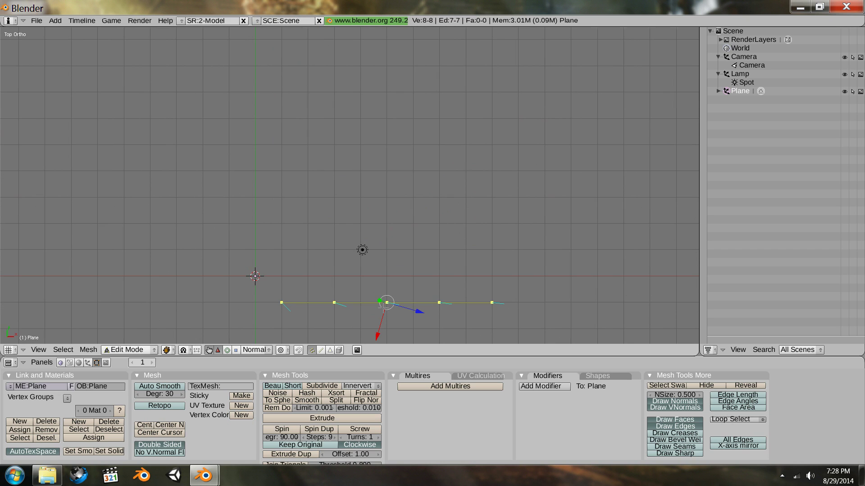
pyautogui.scroll(-1, 381, 305)
pyautogui.keyDown('shift'); pyautogui.moveTo(358, 282); pyautogui.dragTo(353, 212, button='middle'); pyautogui.keyUp('shift')
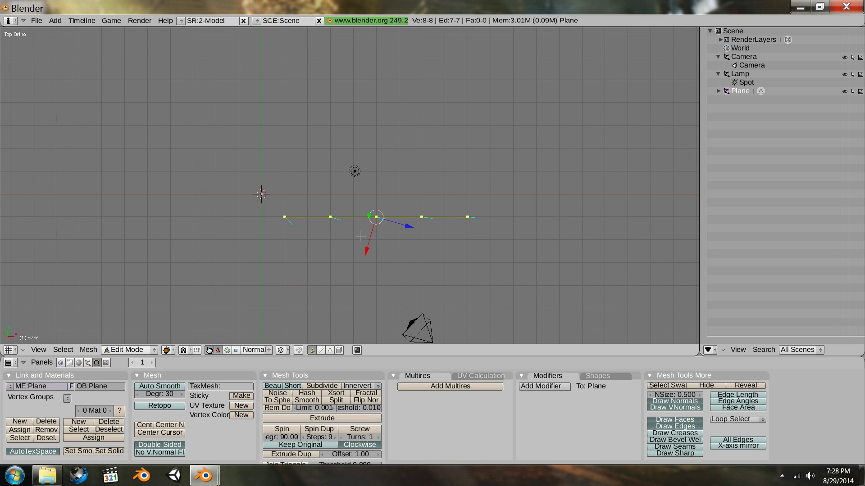
pyautogui.press('g')
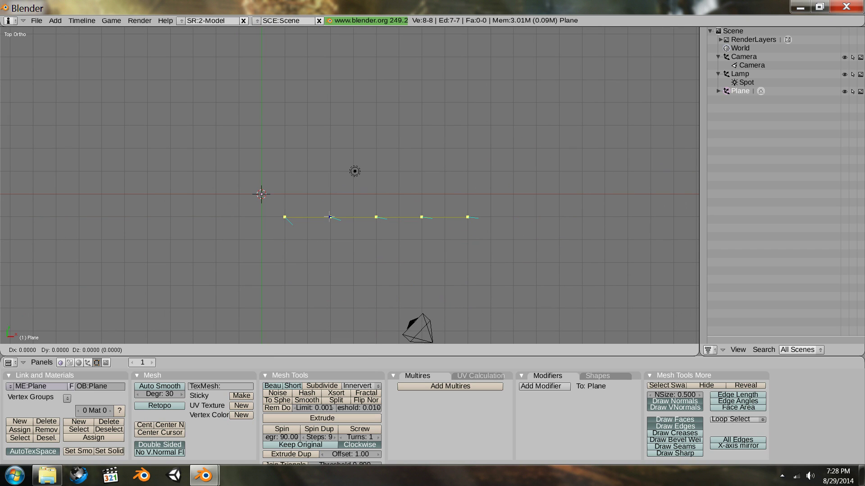
pyautogui.click(307, 240)
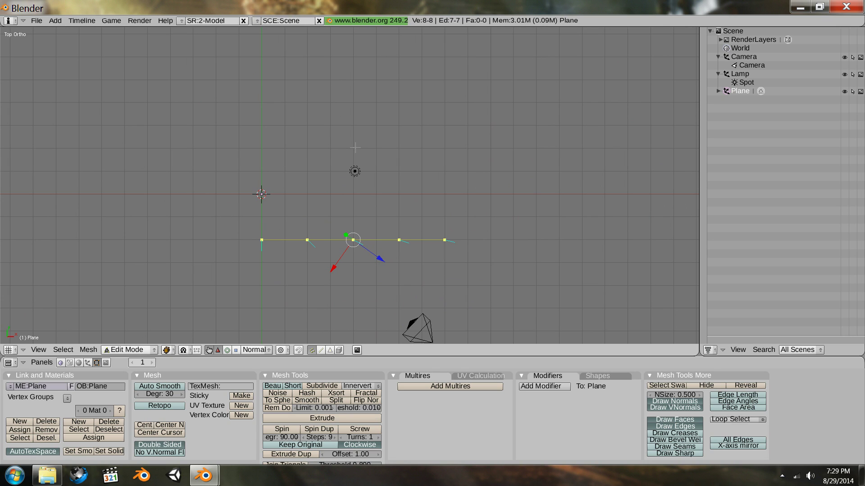
# - Extrude the whole profile about four grid units along positive Y to inspect the face normals, and undo the extrusion
pyautogui.keyDown('ctrl'); pyautogui.click(356, 148); pyautogui.keyUp('ctrl')
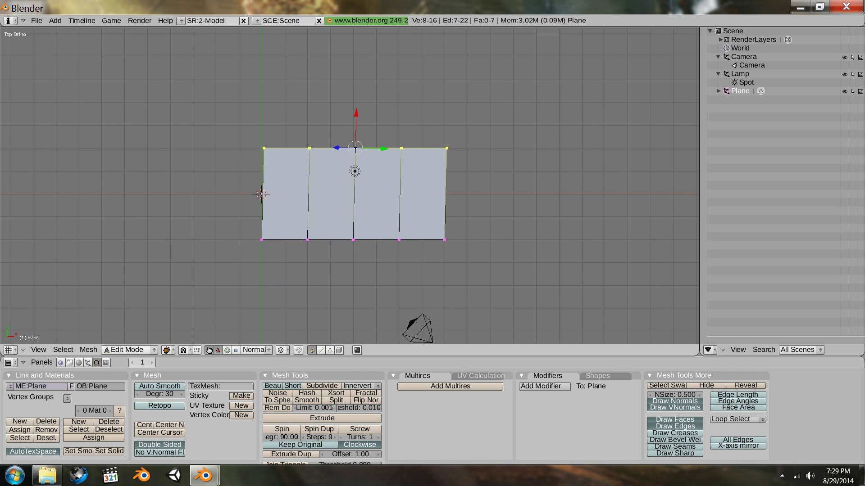
pyautogui.hotkey('shift', 's')
pyautogui.moveTo(418, 179); pyautogui.dragTo(401, 65, button='middle')
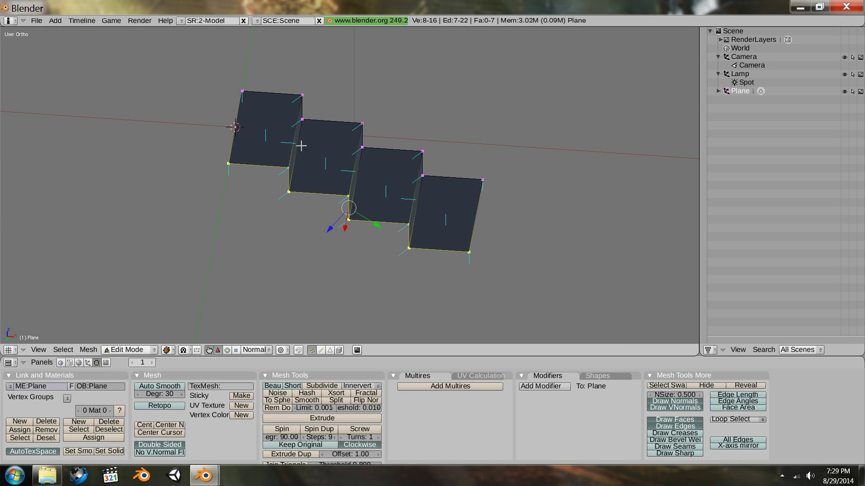
pyautogui.moveTo(325, 156); pyautogui.dragTo(564, 215, button='middle')
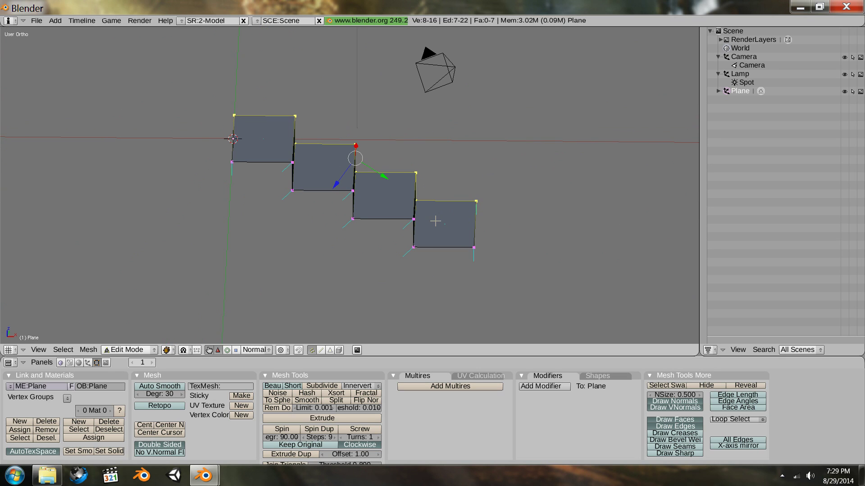
pyautogui.hotkey('ctrl', 'z')
pyautogui.hotkey('ctrl', 'z')
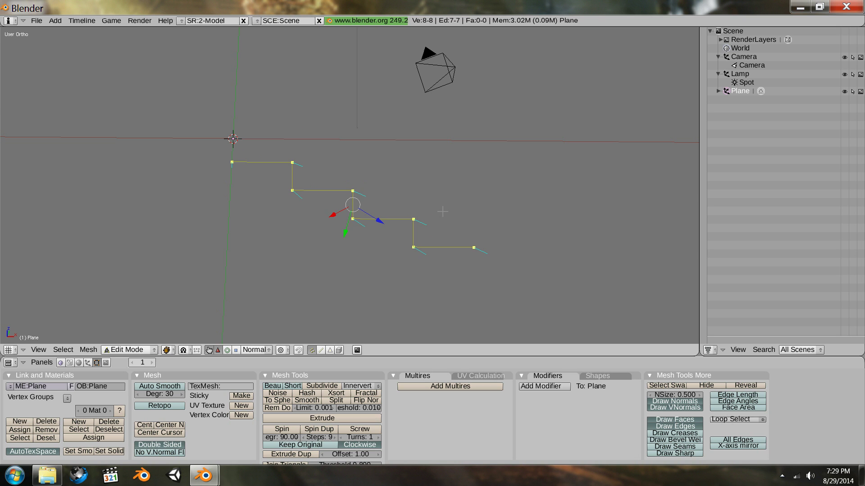
# - In front view, extend the profile upward from its first vertex toward negative X with three risers about one unit high and treads about two wide
pyautogui.press('KP_1')
pyautogui.keyDown('shift'); pyautogui.moveTo(435, 189); pyautogui.dragTo(577, 279, button='middle'); pyautogui.keyUp('shift')
pyautogui.keyDown('shift'); pyautogui.moveTo(470, 261); pyautogui.dragTo(468, 198, button='middle'); pyautogui.keyUp('shift')
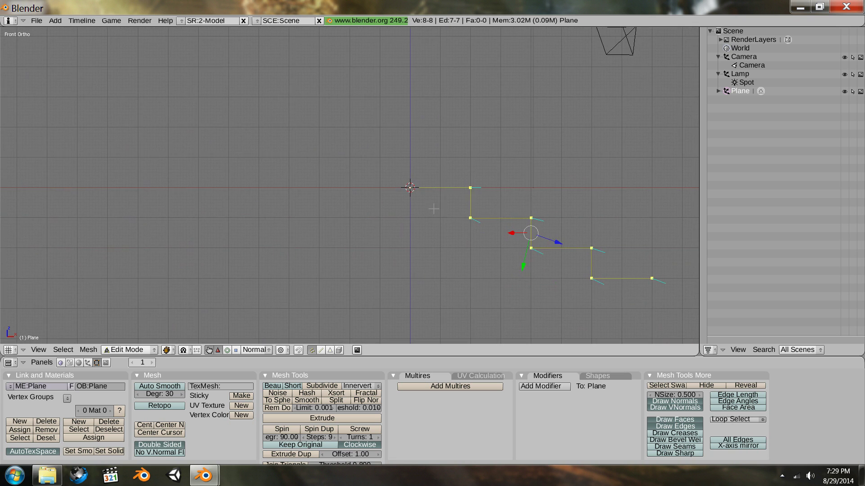
pyautogui.scroll(3, 466, 199)
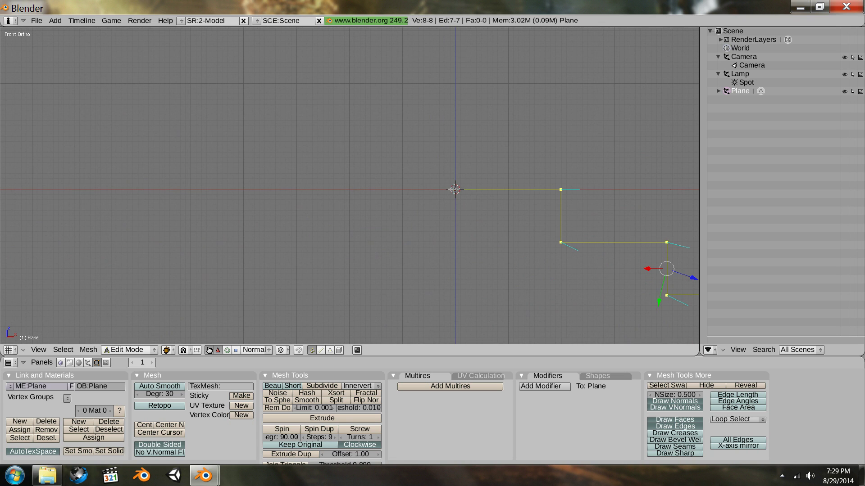
pyautogui.rightClick(455, 189)
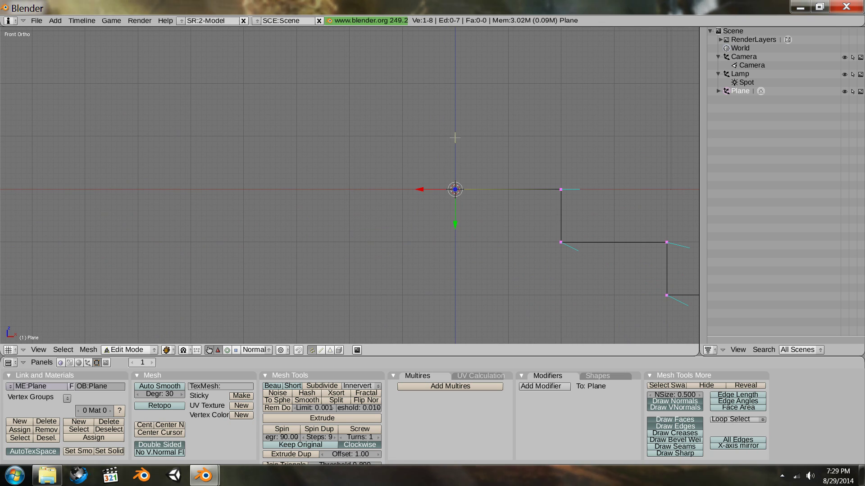
pyautogui.scroll(-1, 454, 137)
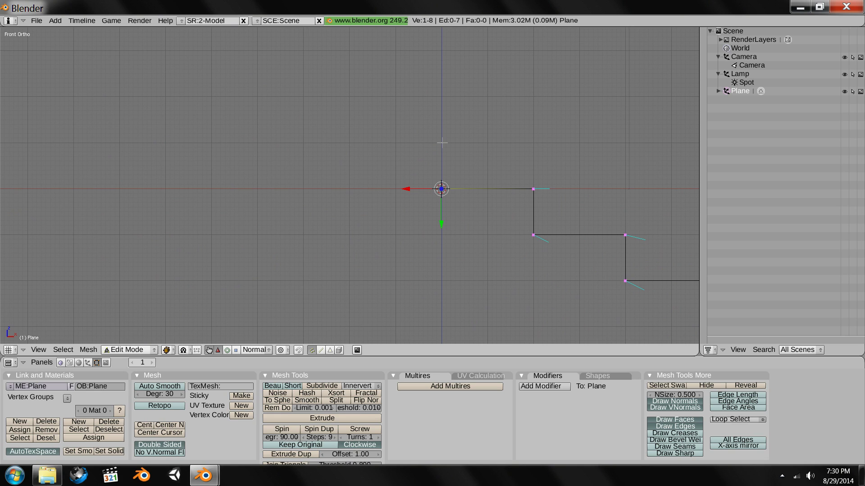
pyautogui.keyDown('ctrl'); pyautogui.click(442, 142); pyautogui.keyUp('ctrl')
pyautogui.keyDown('ctrl'); pyautogui.click(350, 144); pyautogui.keyUp('ctrl')
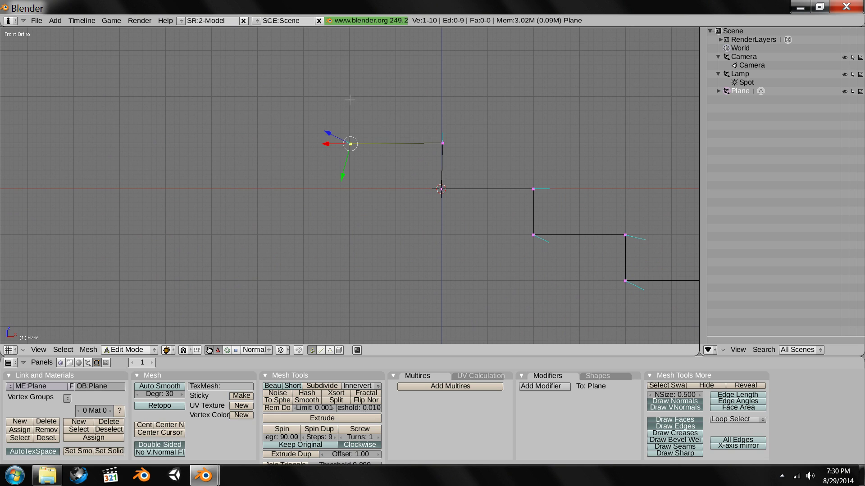
pyautogui.keyDown('ctrl'); pyautogui.click(348, 96); pyautogui.keyUp('ctrl')
pyautogui.keyDown('ctrl'); pyautogui.click(260, 96); pyautogui.keyUp('ctrl')
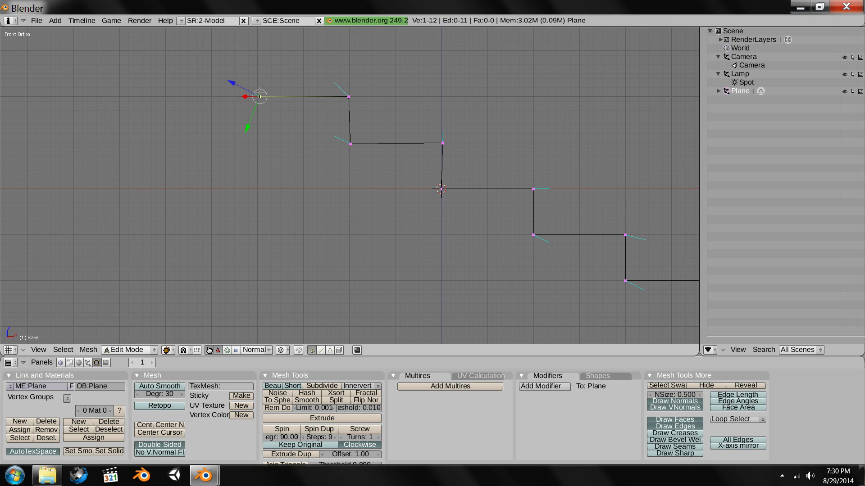
pyautogui.keyDown('ctrl'); pyautogui.click(258, 48); pyautogui.keyUp('ctrl')
pyautogui.keyDown('ctrl'); pyautogui.click(163, 50); pyautogui.keyUp('ctrl')
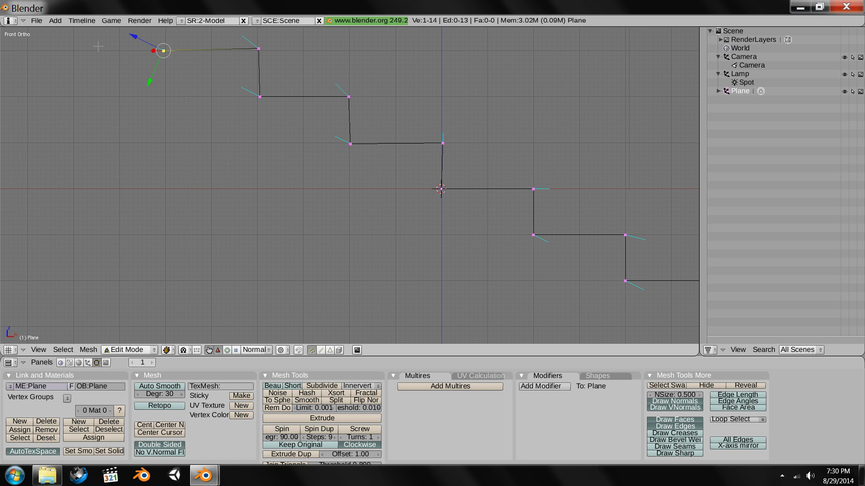
# - Select only the newly added upper stair vertices together with the starting vertex and snap them to the grid
pyautogui.press('a')
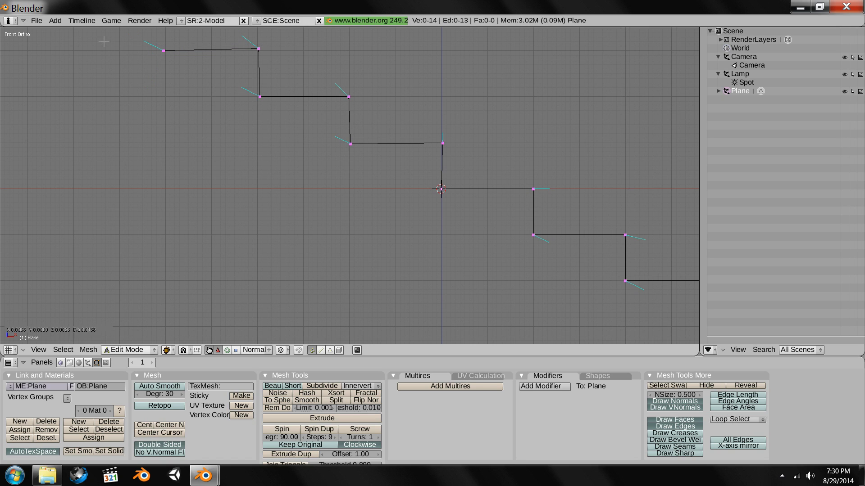
pyautogui.press('b')
pyautogui.moveTo(104, 34); pyautogui.dragTo(459, 206)
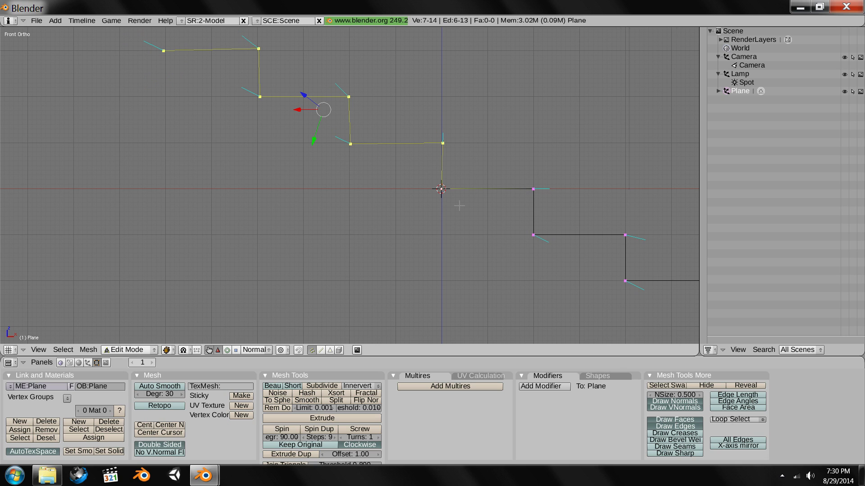
pyautogui.hotkey('shift', 's')
pyautogui.click(459, 206)
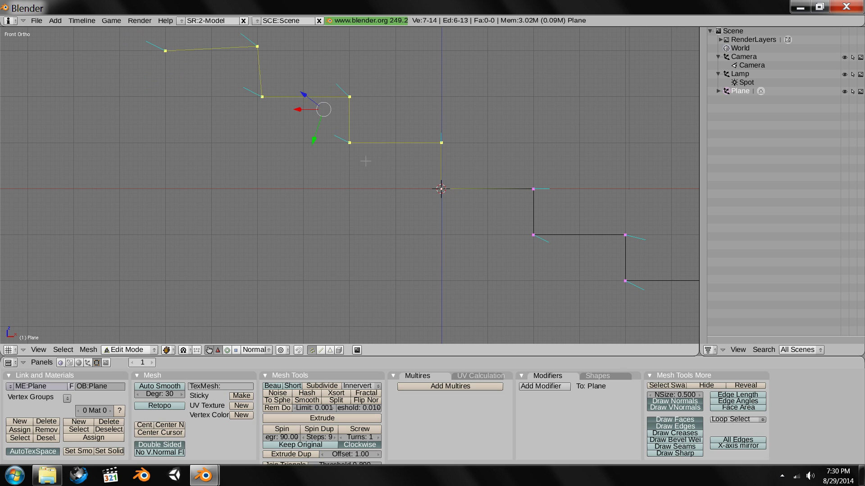
# - Move the uppermost riser's top vertex down about 0.1 along Z, level with the outer end of the top tread
pyautogui.keyDown('shift'); pyautogui.moveTo(293, 128); pyautogui.dragTo(338, 221, button='middle'); pyautogui.keyUp('shift')
pyautogui.scroll(3, 337, 221)
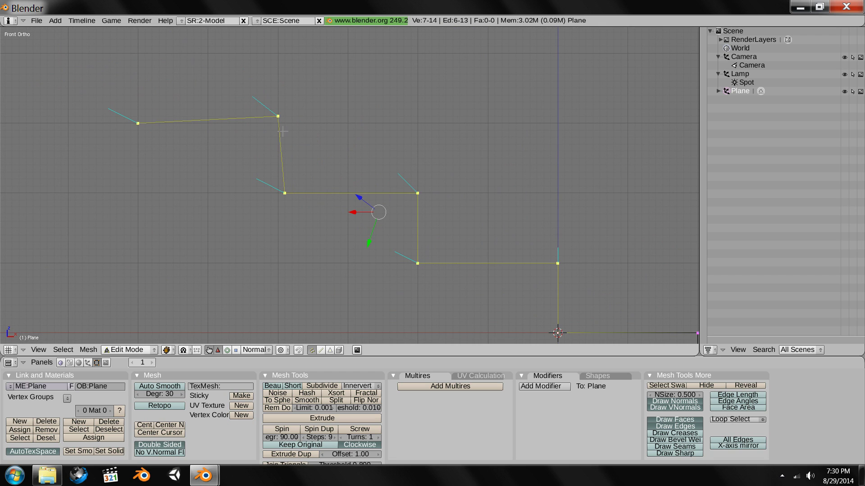
pyautogui.press('a')
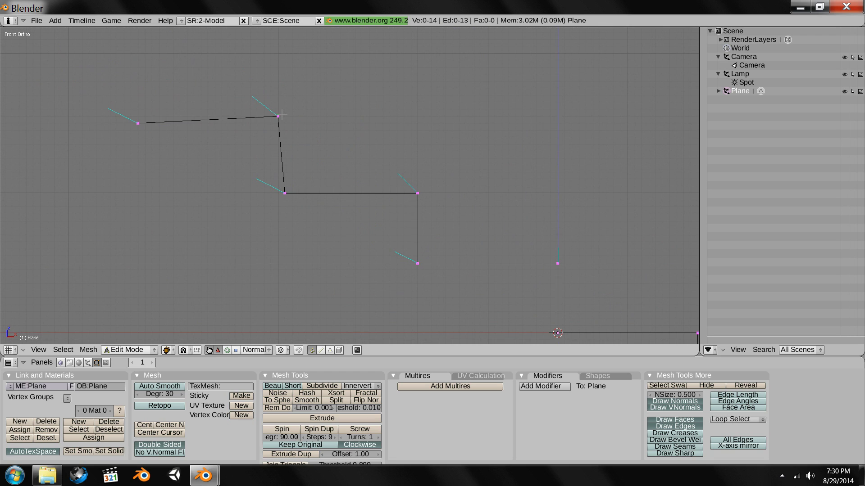
pyautogui.rightClick(281, 115)
pyautogui.press('g')
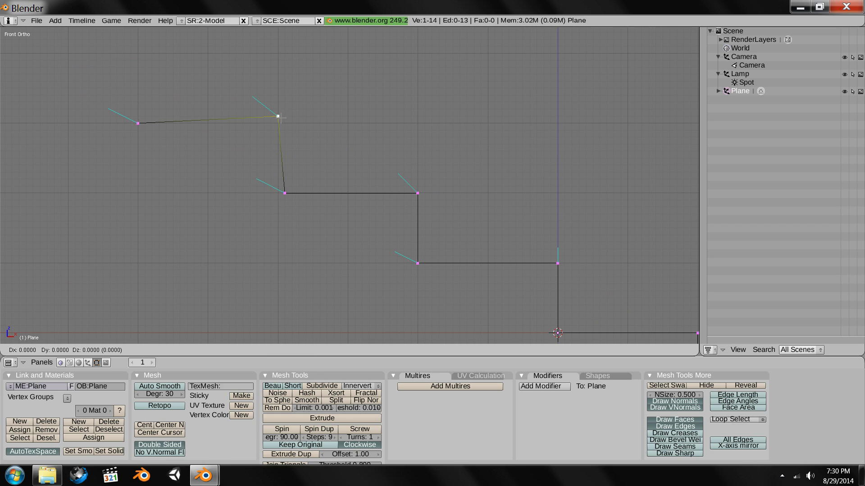
pyautogui.click(282, 123)
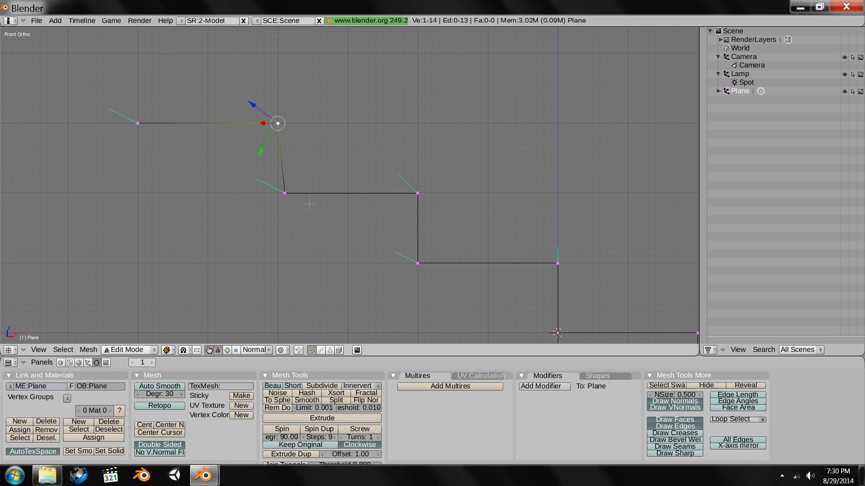
# - Move the vertex at the foot of the uppermost riser about 0.1 toward negative X, directly below the riser's top vertex
pyautogui.rightClick(284, 194)
pyautogui.press('g')
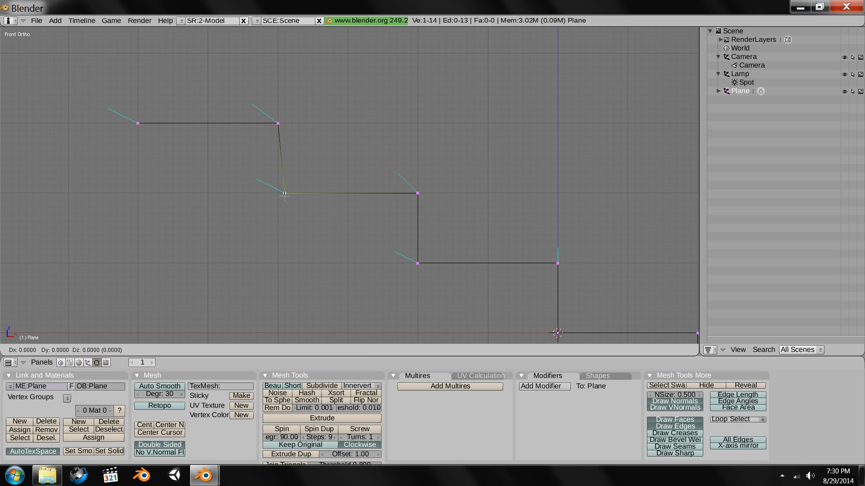
pyautogui.click(278, 194)
pyautogui.scroll(-2, 359, 208)
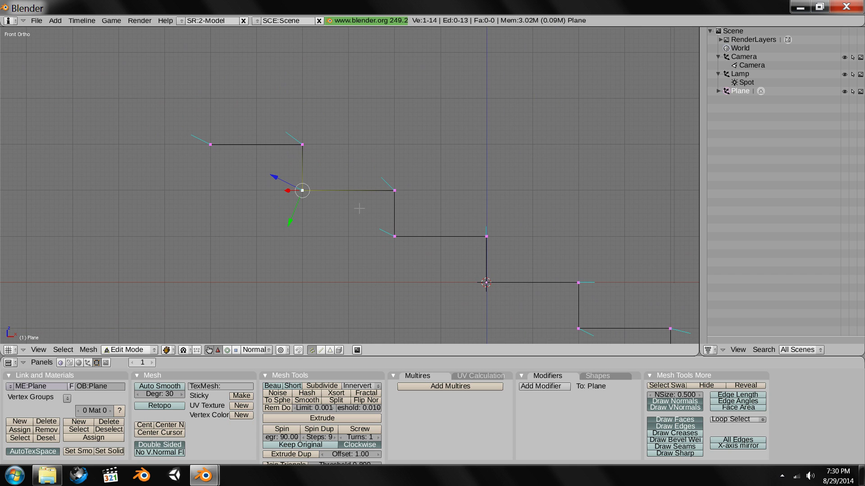
# - Select the whole stair profile and extrude it about four grid units along positive Y in top view
pyautogui.moveTo(459, 207); pyautogui.dragTo(164, 200, button='middle')
pyautogui.moveTo(257, 195); pyautogui.dragTo(308, 192, button='middle')
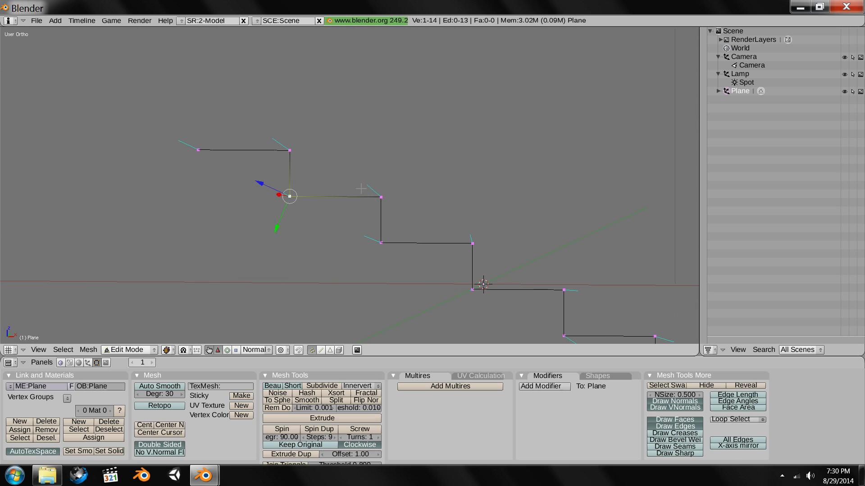
pyautogui.press('a')
pyautogui.press('a')
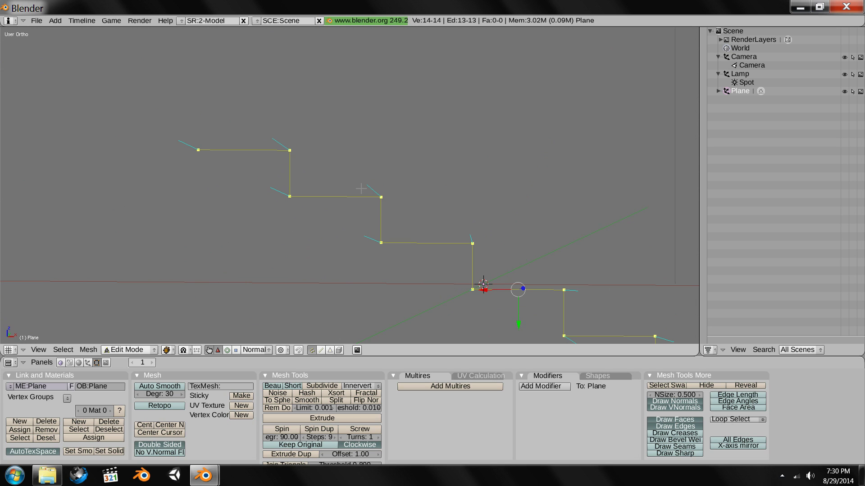
pyautogui.press('KP_7')
pyautogui.keyDown('ctrl'); pyautogui.moveTo(438, 228); pyautogui.dragTo(455, 260, button='middle'); pyautogui.keyUp('ctrl')
pyautogui.keyDown('shift'); pyautogui.moveTo(486, 221); pyautogui.dragTo(436, 257, button='middle'); pyautogui.keyUp('shift')
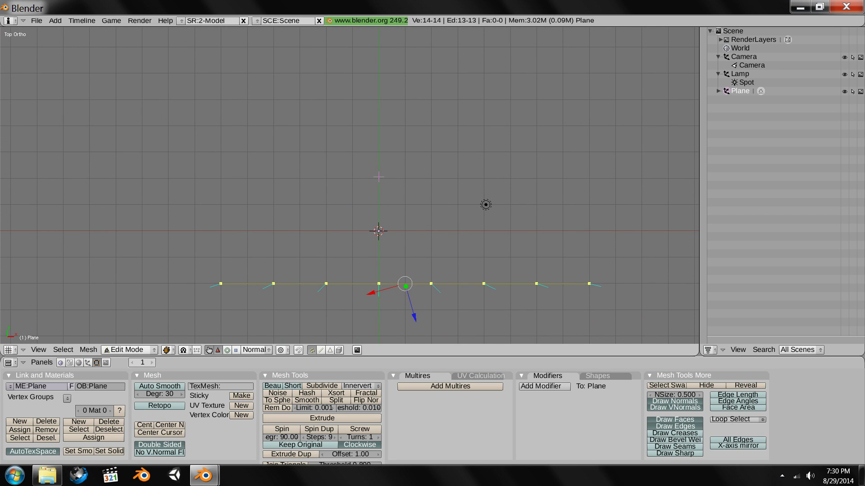
pyautogui.keyDown('ctrl'); pyautogui.click(379, 178); pyautogui.keyUp('ctrl')
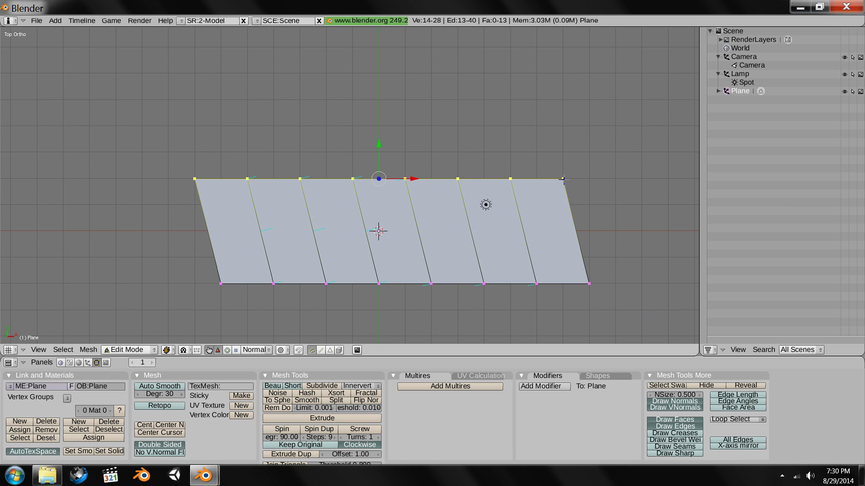
# - Move the extruded vertices 1 unit along positive X, square with the original profile, and snap them to the grid
pyautogui.press('g')
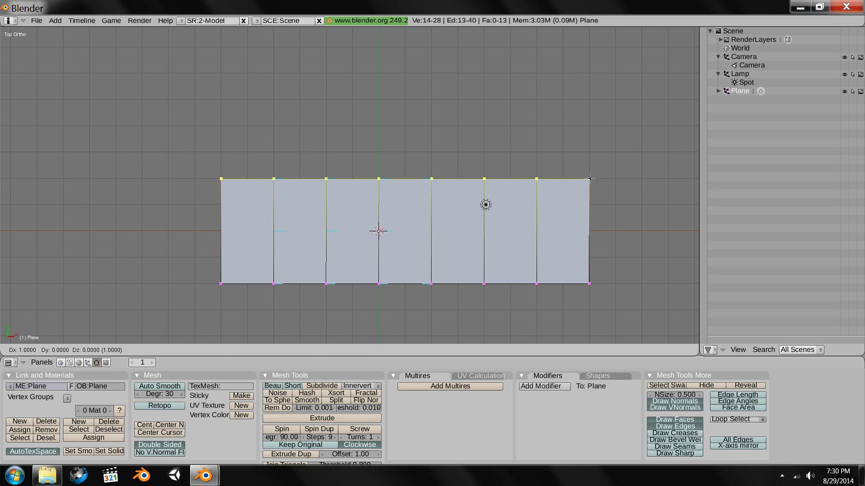
pyautogui.click(590, 179)
pyautogui.hotkey('shift', 's')
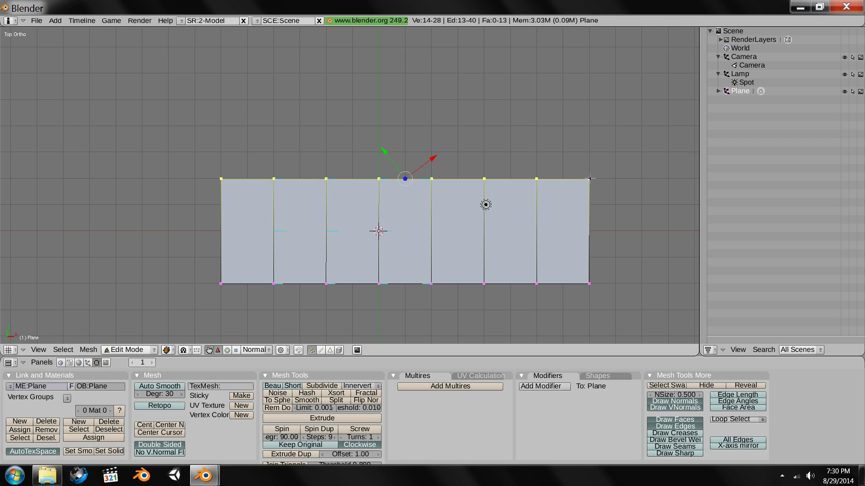
# - Inspect the face normals along the extruded stairs, and select the uppermost tread's face in face select mode
pyautogui.moveTo(499, 210); pyautogui.dragTo(319, 166, button='middle')
pyautogui.moveTo(245, 169); pyautogui.dragTo(497, 286, button='middle')
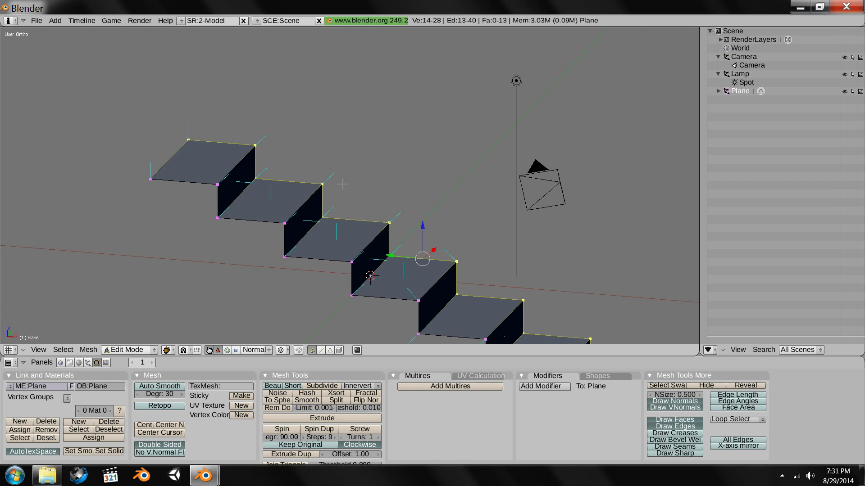
pyautogui.moveTo(382, 222)
pyautogui.mouseDown(button='middle')
pyautogui.moveTo(318, 226)
pyautogui.moveTo(410, 188)
pyautogui.moveTo(346, 240)
pyautogui.moveTo(403, 212)
pyautogui.moveTo(386, 226)
pyautogui.mouseUp(button='middle')
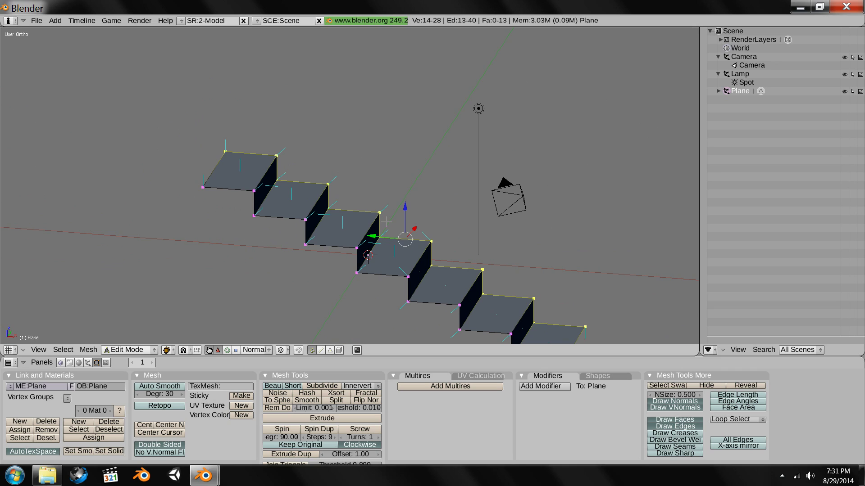
pyautogui.press('KP_1')
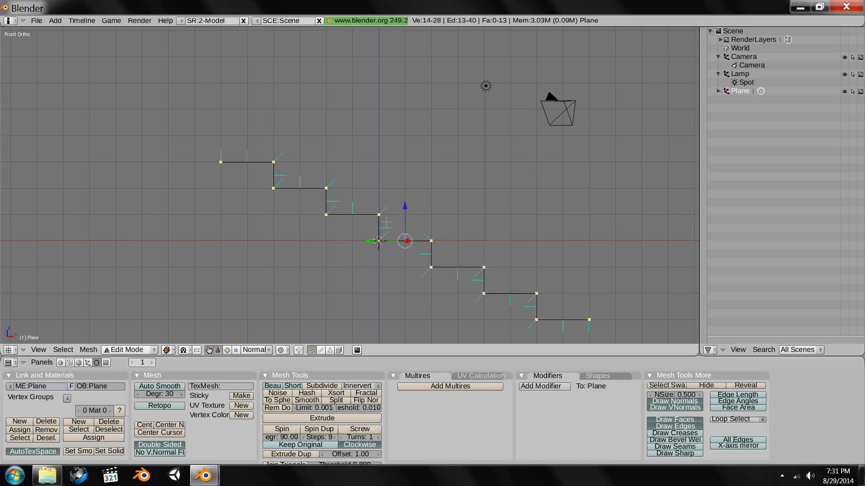
pyautogui.scroll(-2, 393, 198)
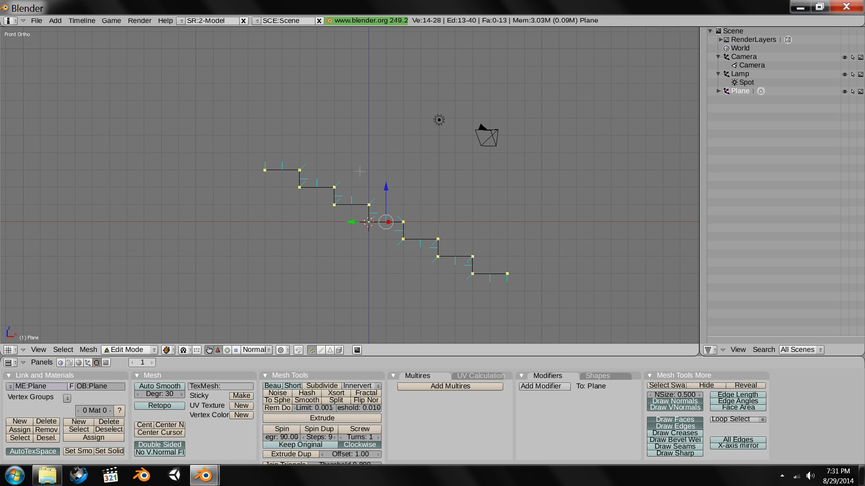
pyautogui.moveTo(360, 171); pyautogui.dragTo(350, 222, button='middle')
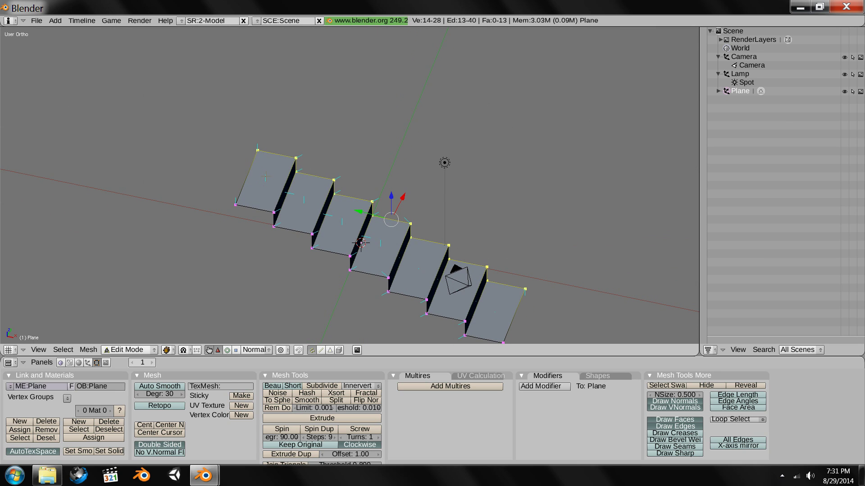
pyautogui.hotkey('ctrl', 'Tab')
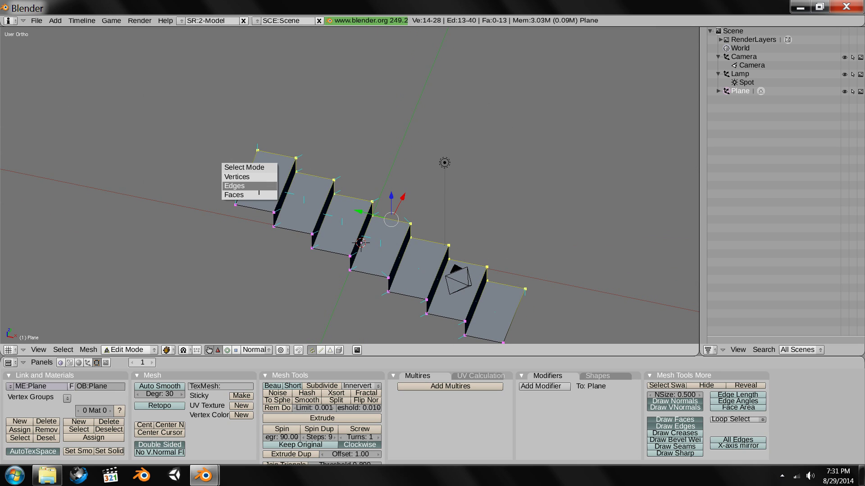
pyautogui.click(264, 191)
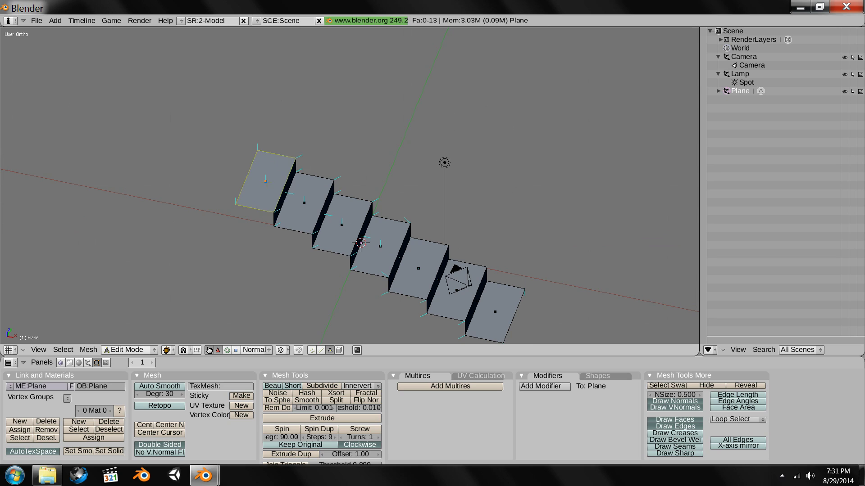
pyautogui.rightClick(265, 180)
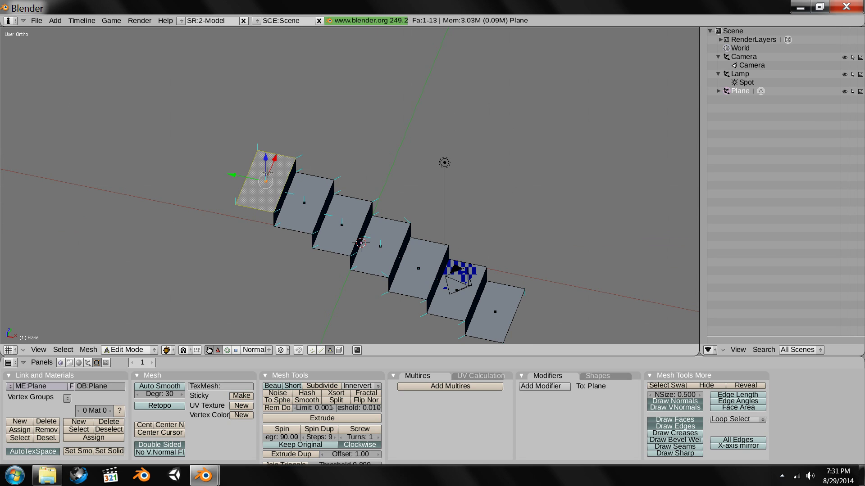
pyautogui.moveTo(266, 178); pyautogui.dragTo(281, 164, button='middle')
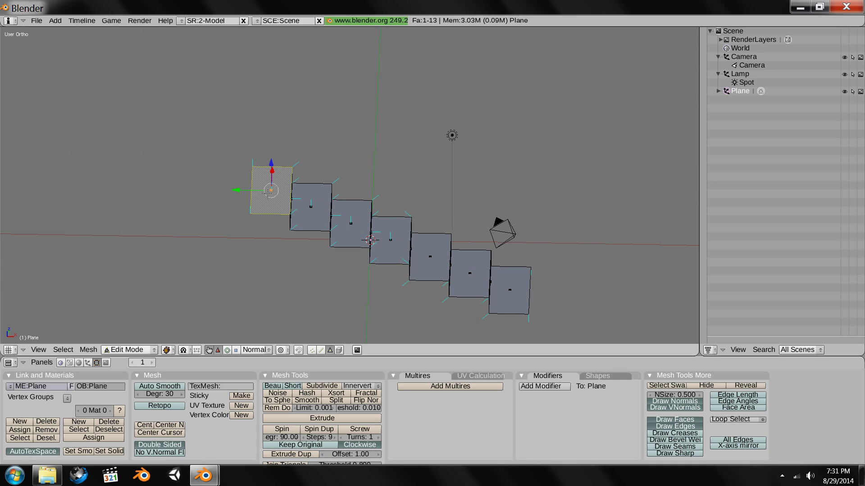
pyautogui.press('e')
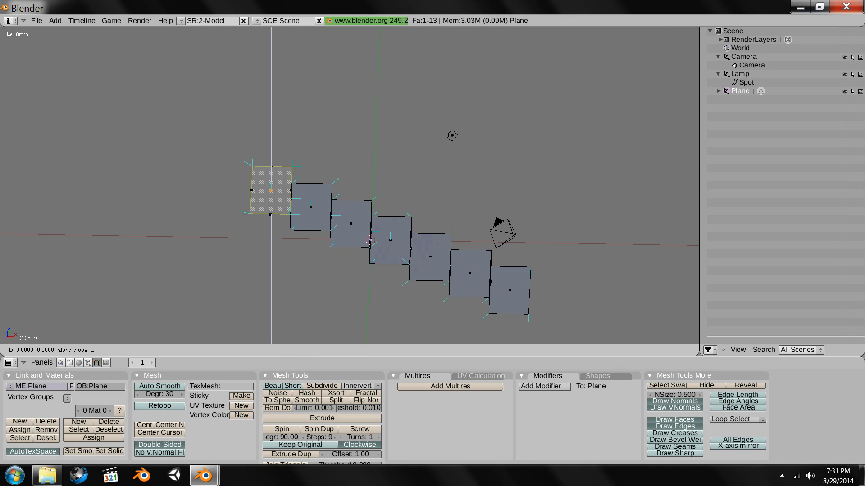
pyautogui.press('2')
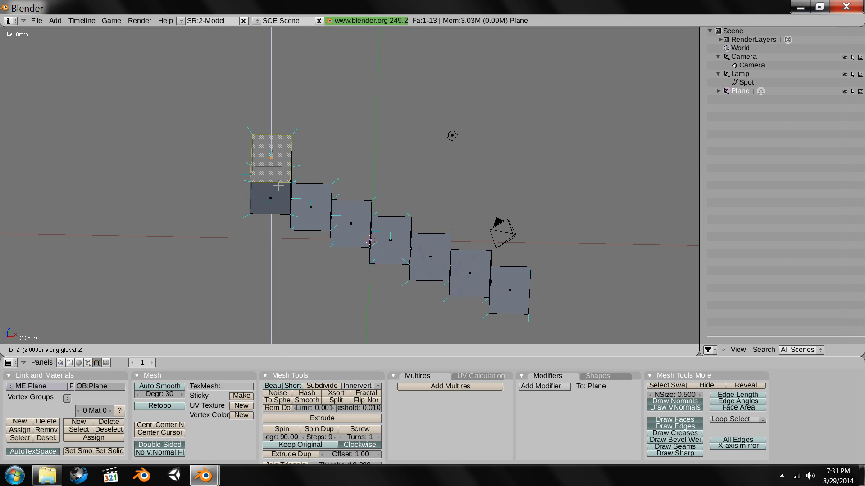
pyautogui.press('1')
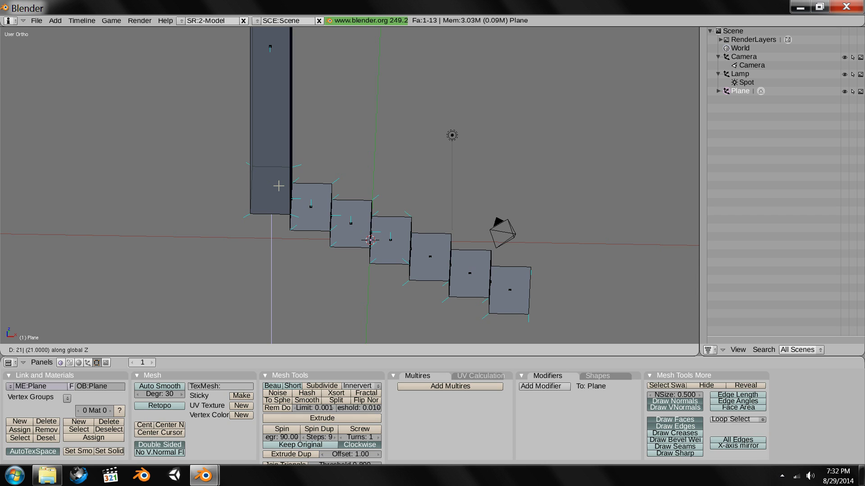
pyautogui.press('Escape')
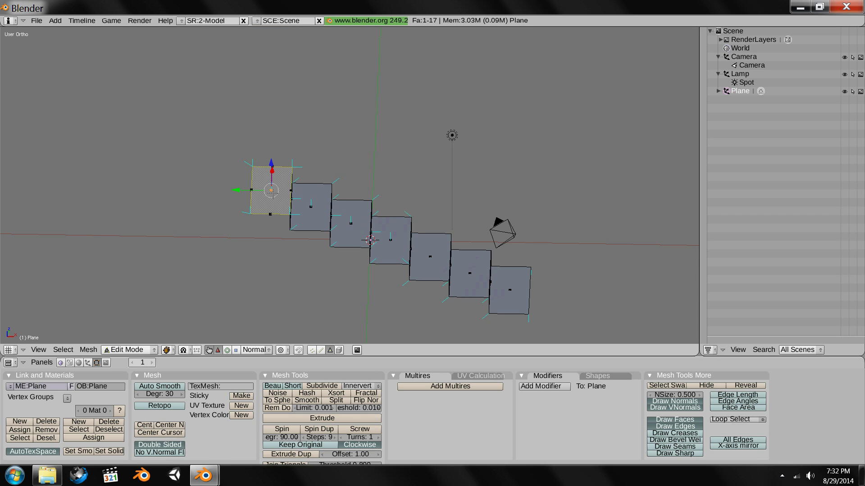
# - Try extruding the uppermost tread's face 1 unit along its normal X axis, inspect the shape in front view, and undo the extrusion
pyautogui.press('e')
pyautogui.press('x')
pyautogui.press('x')
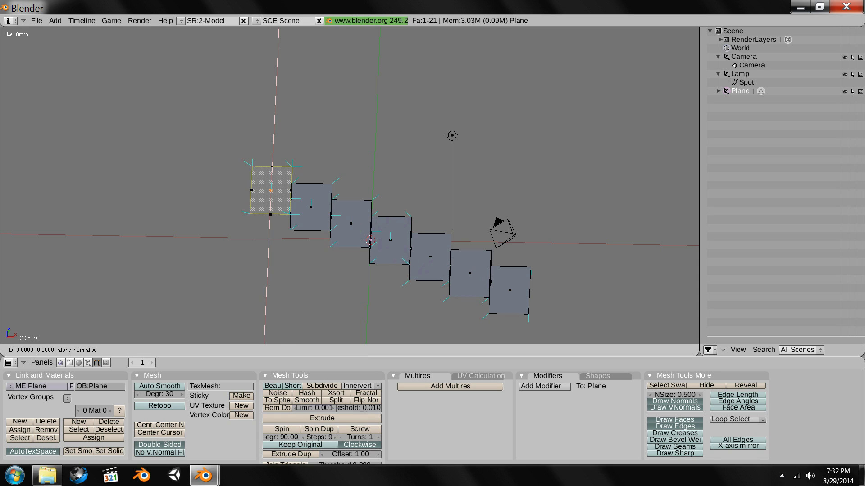
pyautogui.write('1')
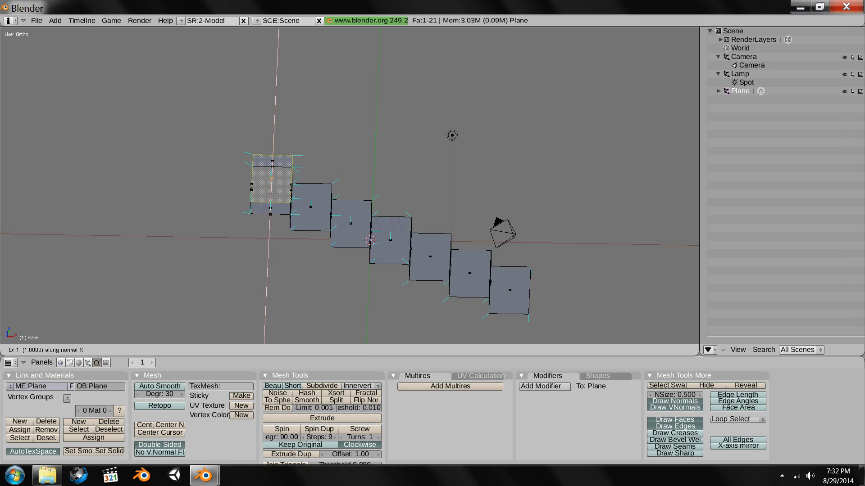
pyautogui.press('Return')
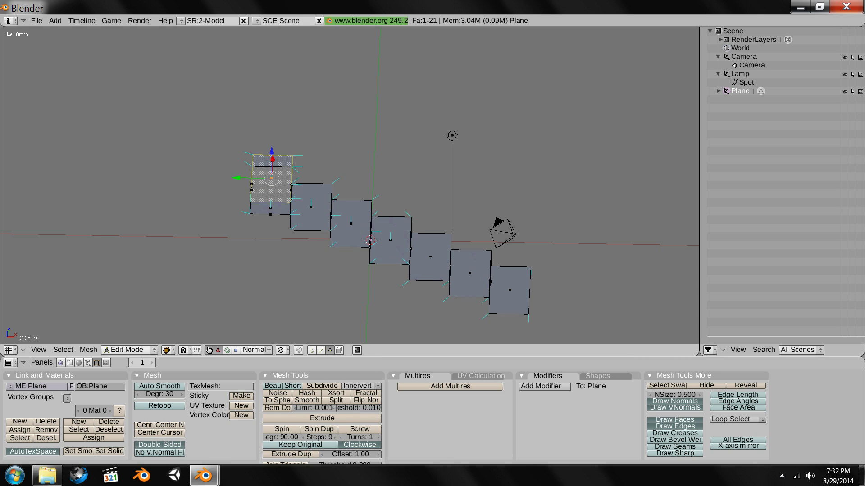
pyautogui.press('KP_1')
pyautogui.scroll(3, 289, 164)
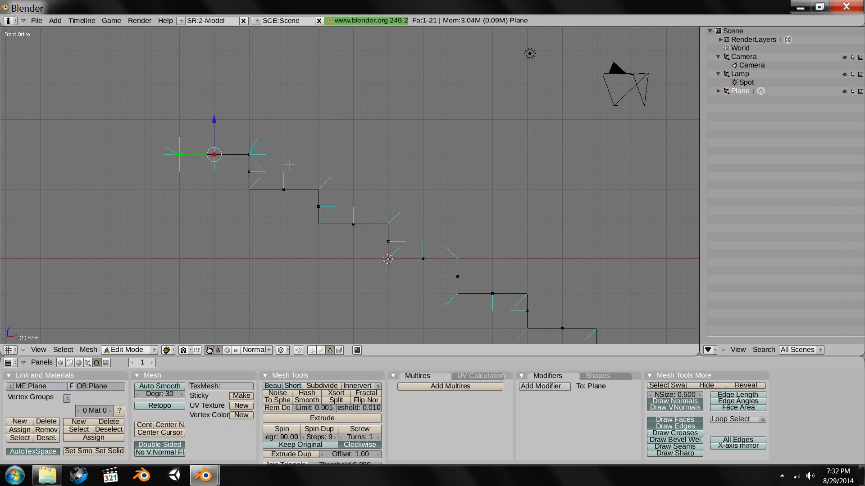
pyautogui.keyDown('shift'); pyautogui.moveTo(289, 164); pyautogui.dragTo(394, 238, button='middle'); pyautogui.keyUp('shift')
pyautogui.scroll(2, 330, 217)
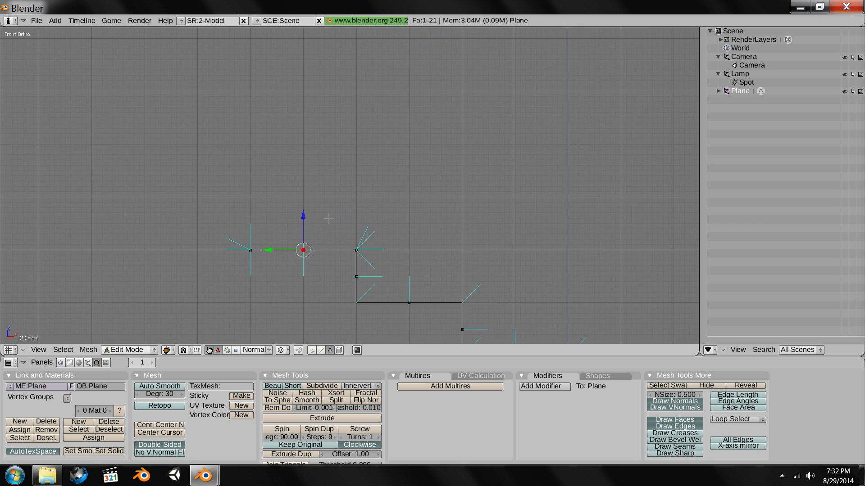
pyautogui.scroll(-2, 331, 217)
pyautogui.moveTo(331, 218); pyautogui.dragTo(270, 255, button='middle')
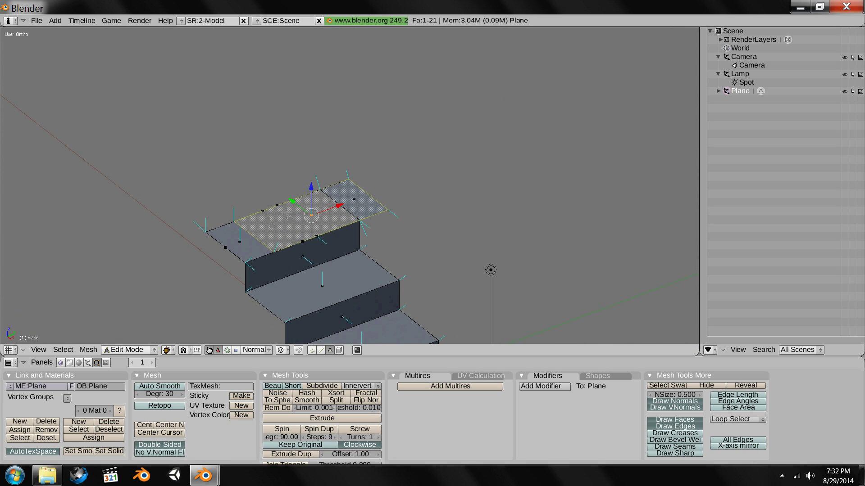
pyautogui.hotkey('ctrl', 'z')
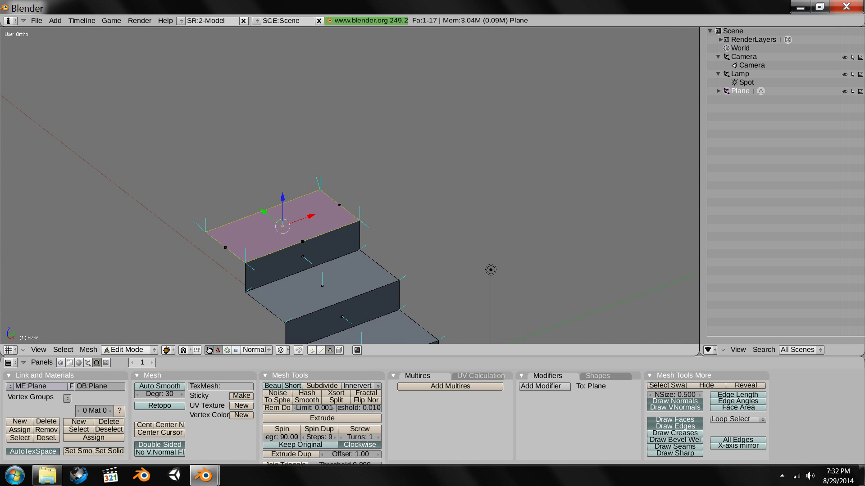
# - Extrude the uppermost tread's face 2 units upward along global Z and view the block from the front
pyautogui.press('e')
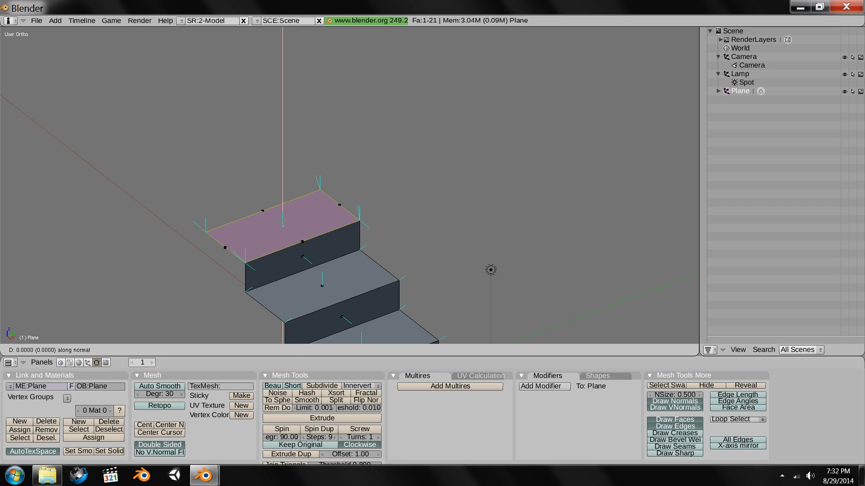
pyautogui.write('z')
pyautogui.write('2')
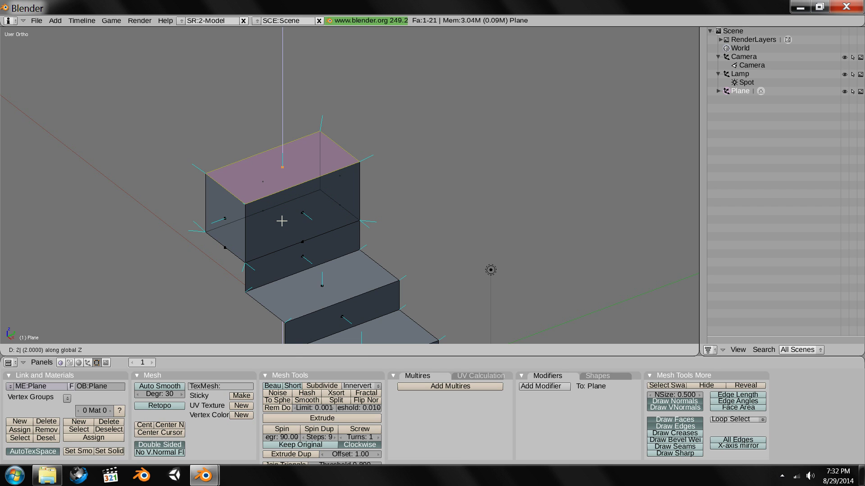
pyautogui.press('Return')
pyautogui.press('KP_1')
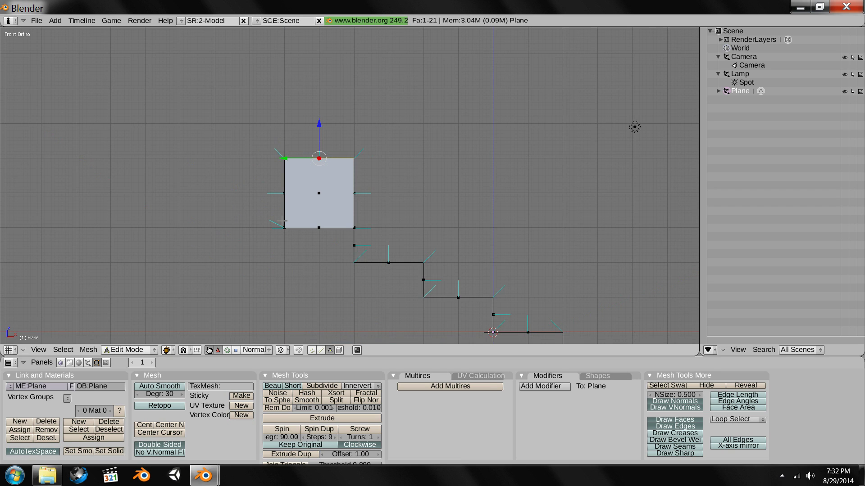
# - Select the top block's side face facing away from the stairs and try extruding it along its normal X axis in front view
pyautogui.scroll(-3, 282, 221)
pyautogui.scroll(3, 324, 207)
pyautogui.scroll(-5, 337, 226)
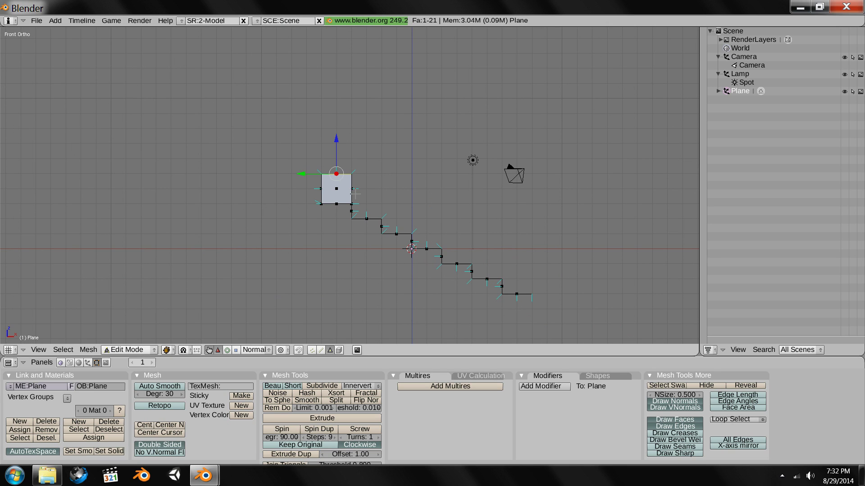
pyautogui.scroll(2, 356, 194)
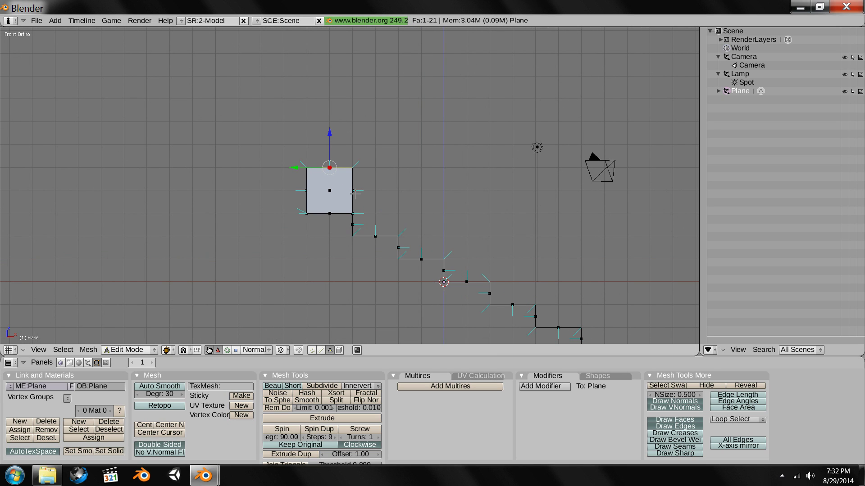
pyautogui.moveTo(355, 194); pyautogui.dragTo(331, 196, button='middle')
pyautogui.rightClick(382, 214)
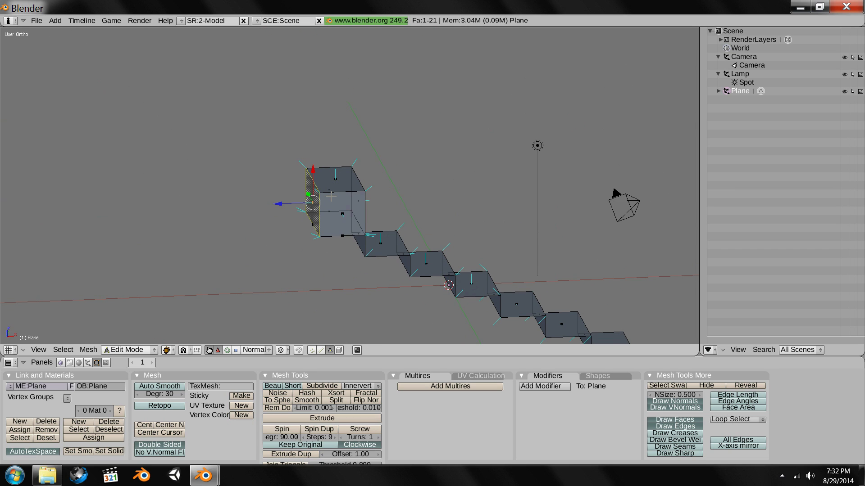
pyautogui.press('KP_1')
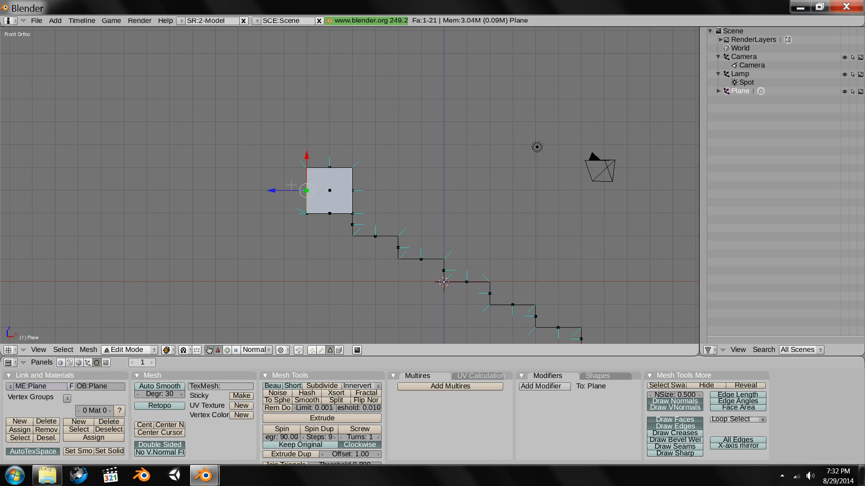
pyautogui.press('e')
pyautogui.press('x')
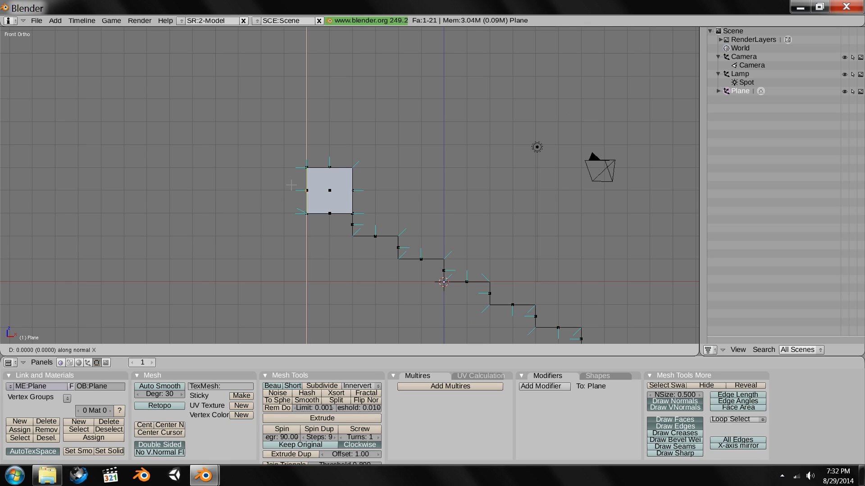
pyautogui.click(291, 185)
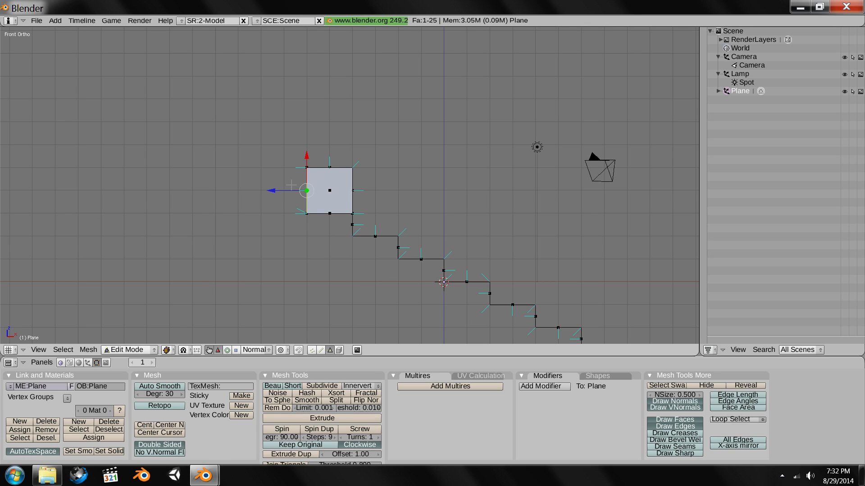
# - Extrude the block's selected side face 2 units along its normal
pyautogui.press('e')
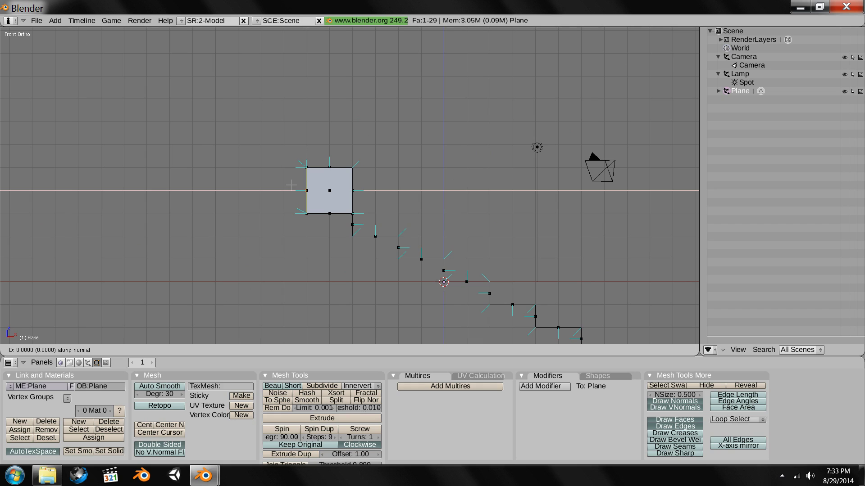
pyautogui.write('2')
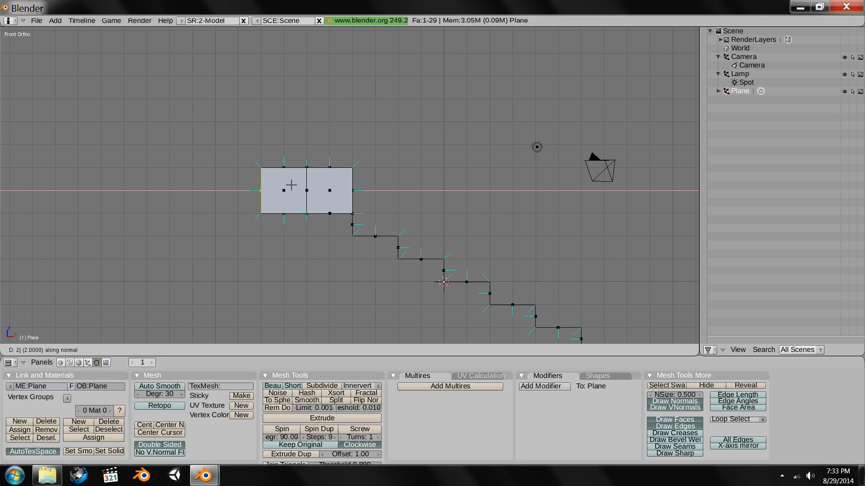
pyautogui.press('Return')
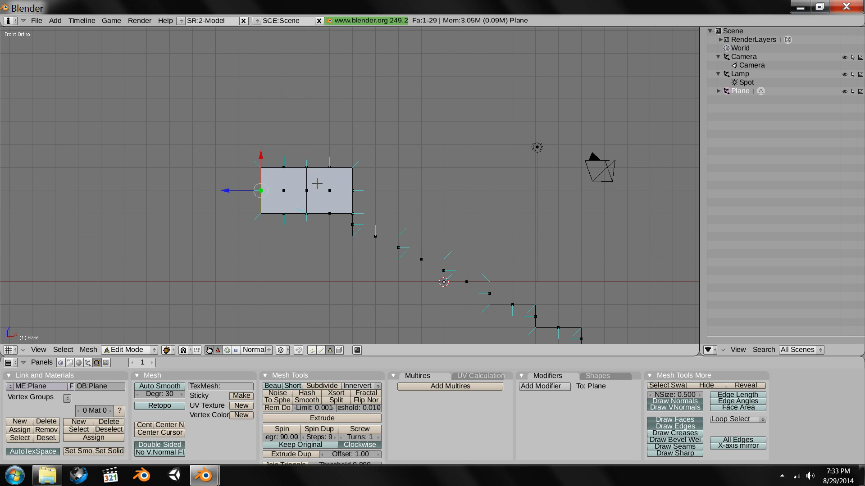
# - Examine the extended top block and the stairs below it at an angle and in right view
pyautogui.scroll(-5, 367, 230)
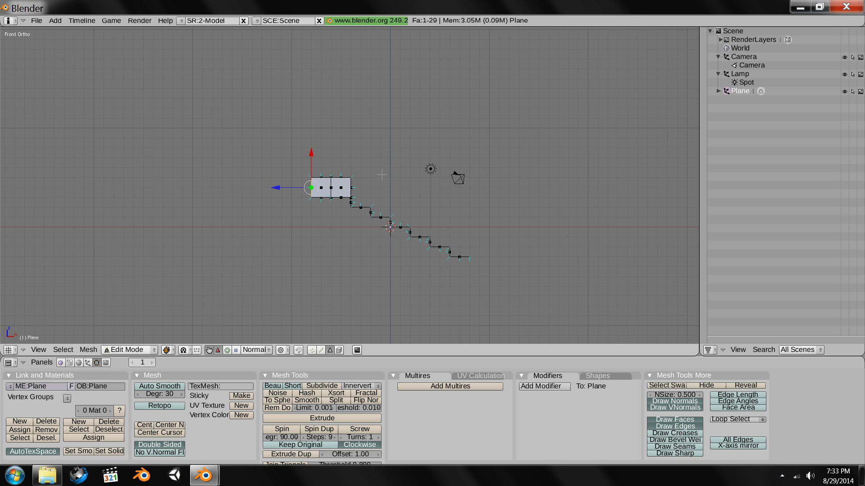
pyautogui.moveTo(382, 174)
pyautogui.mouseDown(button='middle')
pyautogui.moveTo(378, 197)
pyautogui.moveTo(332, 204)
pyautogui.moveTo(387, 156)
pyautogui.moveTo(376, 164)
pyautogui.mouseUp(button='middle')
pyautogui.moveTo(380, 211); pyautogui.dragTo(381, 211, button='middle')
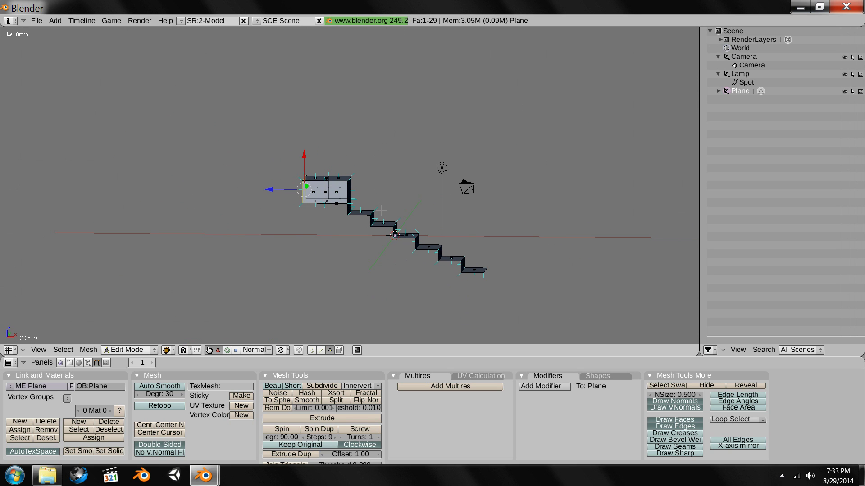
pyautogui.press('KP_3')
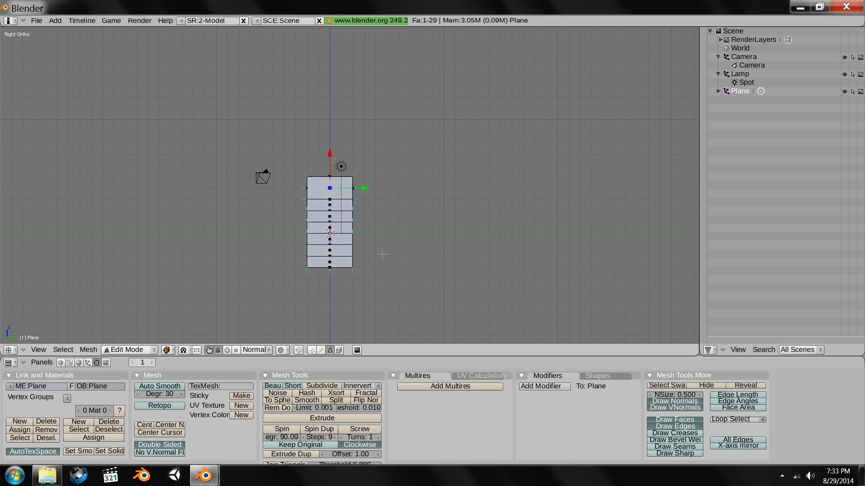
pyautogui.keyDown('shift'); pyautogui.moveTo(380, 255); pyautogui.dragTo(326, 216, button='middle'); pyautogui.keyUp('shift')
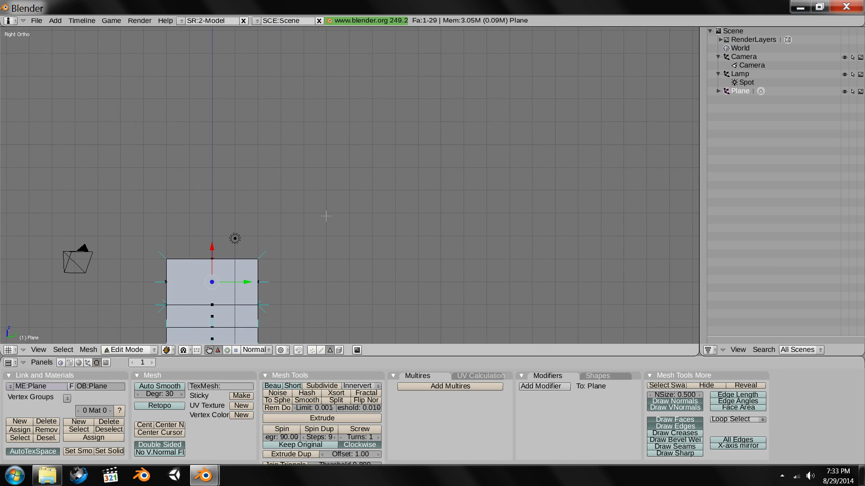
pyautogui.keyDown('shift'); pyautogui.moveTo(297, 276); pyautogui.dragTo(348, 195, button='middle'); pyautogui.keyUp('shift')
pyautogui.scroll(3, 347, 195)
pyautogui.scroll(-7, 347, 195)
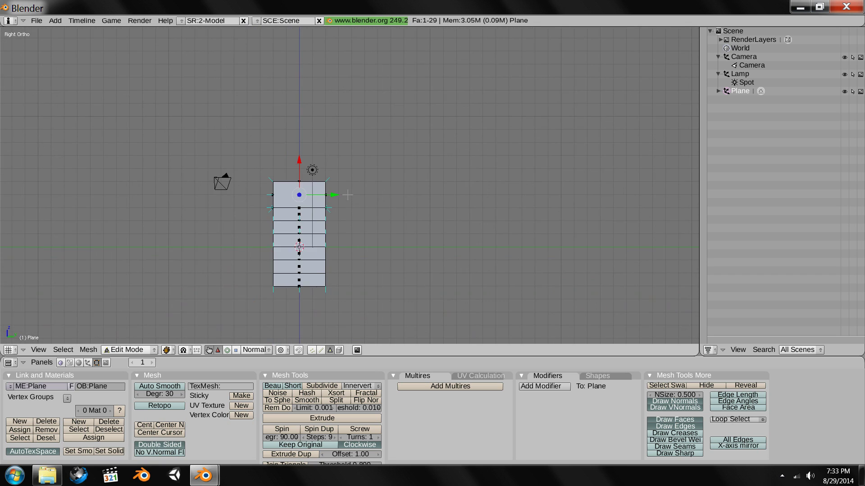
pyautogui.scroll(-1, 347, 195)
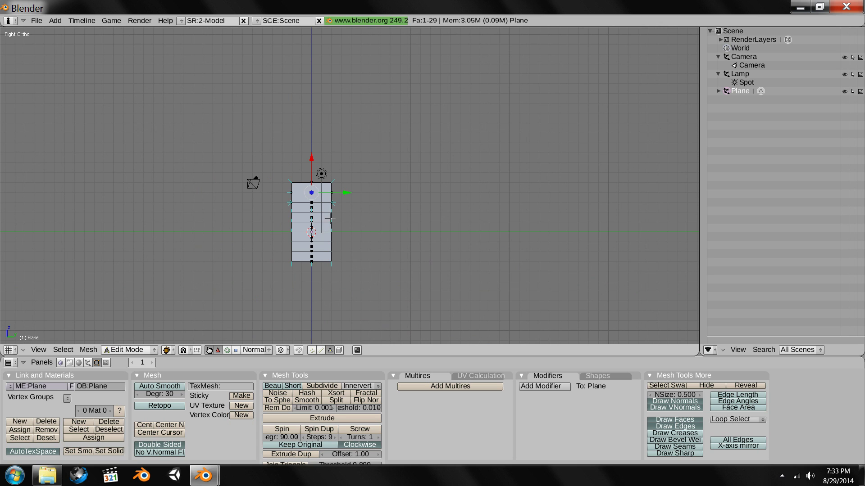
pyautogui.scroll(5, 255, 210)
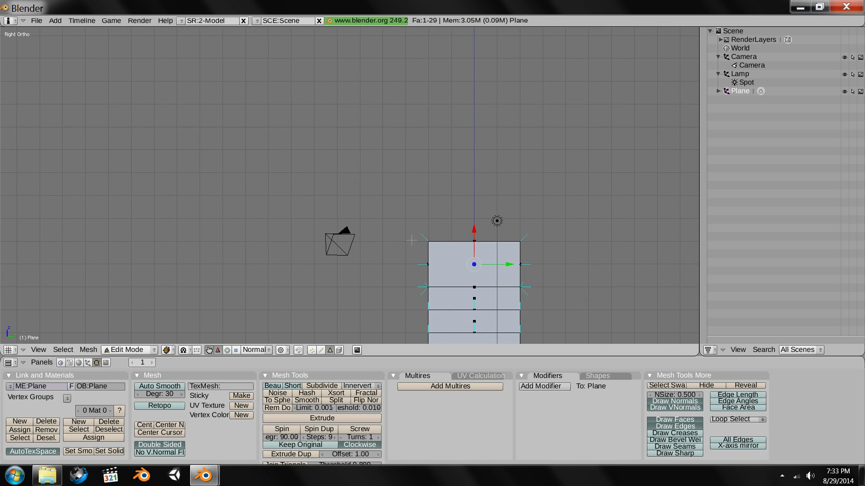
pyautogui.scroll(2, 330, 178)
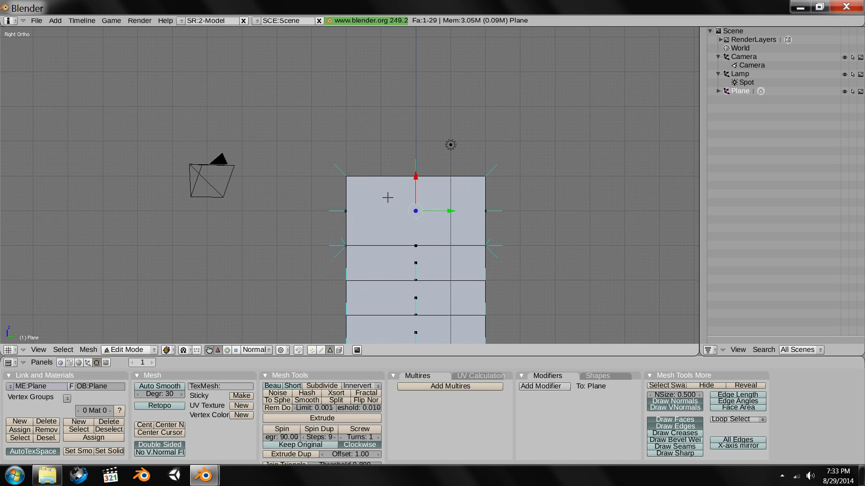
# - In vertex select mode, extrude a two-step outline from the block's upper corner vertex, with risers about 1 unit high and treads about 2 units deep
pyautogui.hotkey('ctrl', 'Tab')
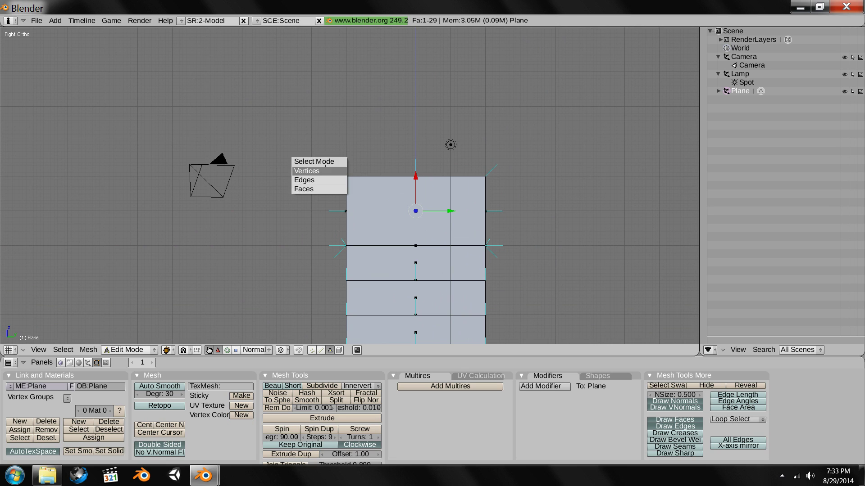
pyautogui.click(340, 172)
pyautogui.rightClick(347, 177)
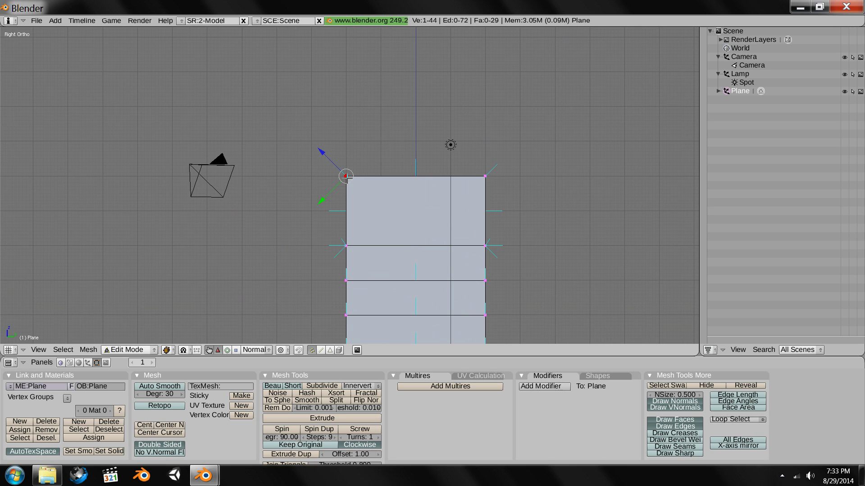
pyautogui.scroll(-4, 349, 164)
pyautogui.scroll(1, 349, 164)
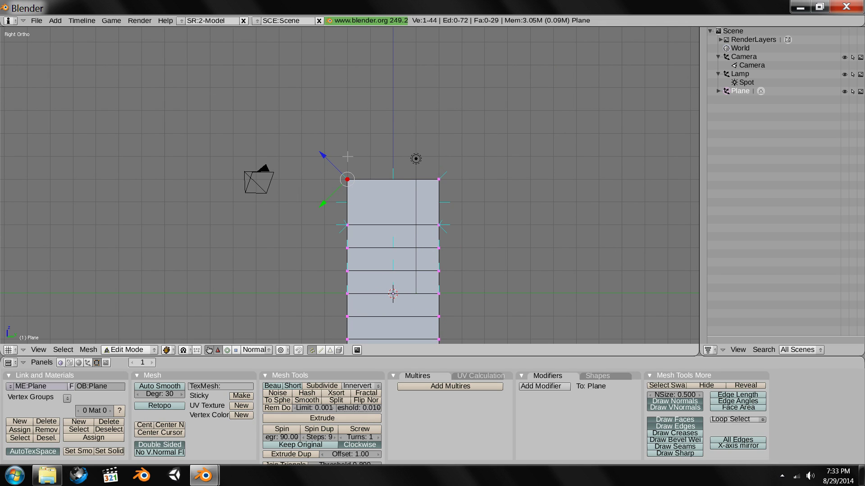
pyautogui.keyDown('ctrl'); pyautogui.click(348, 157); pyautogui.keyUp('ctrl')
pyautogui.keyDown('ctrl'); pyautogui.click(302, 156); pyautogui.keyUp('ctrl')
pyautogui.keyDown('ctrl'); pyautogui.click(304, 132); pyautogui.keyUp('ctrl')
pyautogui.keyDown('ctrl'); pyautogui.click(256, 133); pyautogui.keyUp('ctrl')
# - Inspect the new stair outline, then box-select its vertices together with the block's adjoining upper corner vertices in right view
pyautogui.moveTo(343, 133); pyautogui.dragTo(371, 98, button='middle')
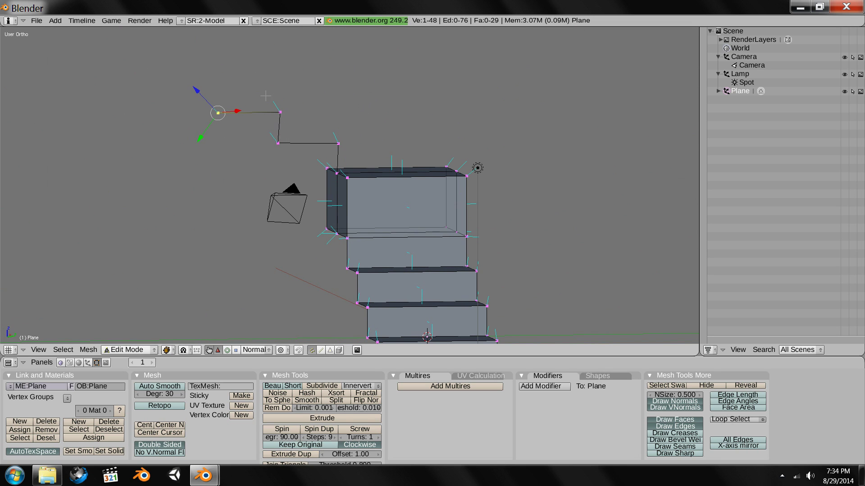
pyautogui.moveTo(327, 142); pyautogui.dragTo(308, 174, button='middle')
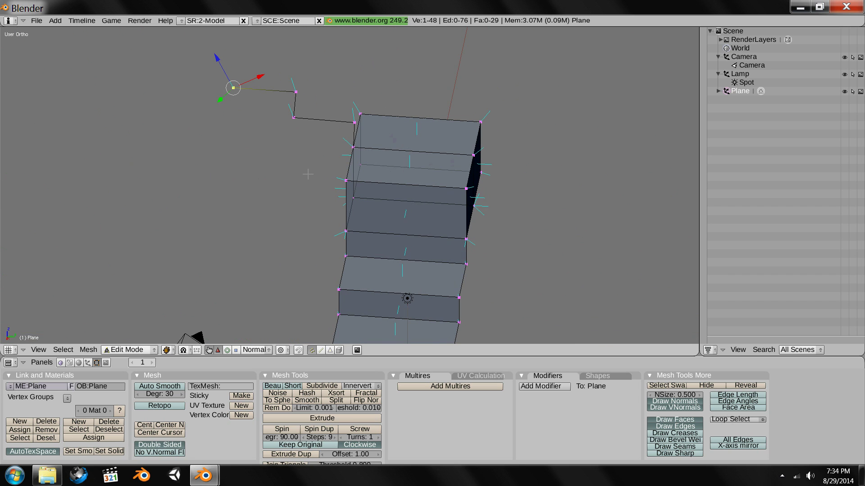
pyautogui.press('KP_3')
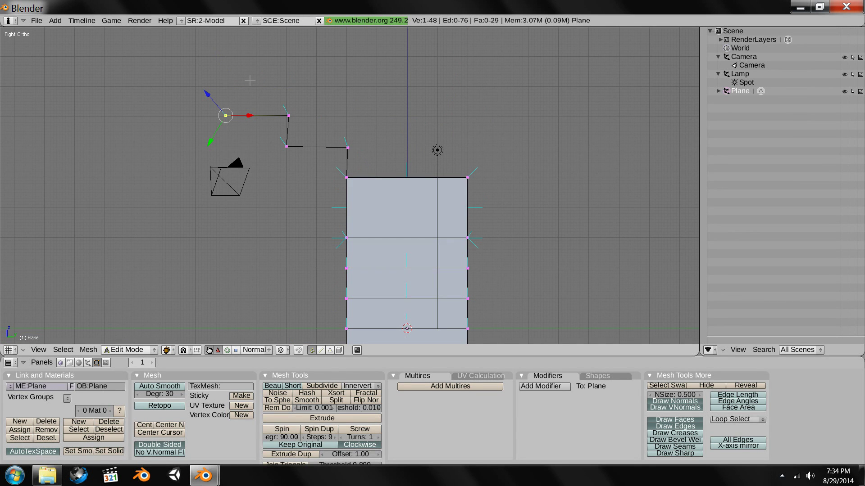
pyautogui.press('a')
pyautogui.press('b')
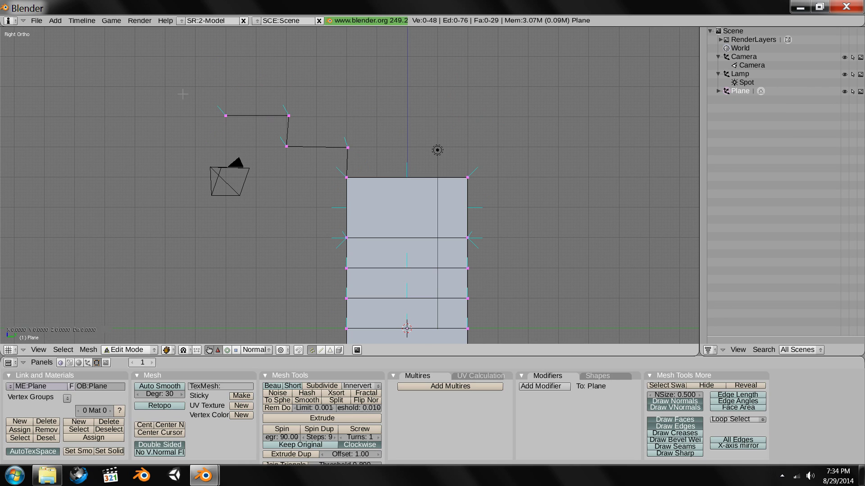
pyautogui.moveTo(181, 90); pyautogui.dragTo(392, 189)
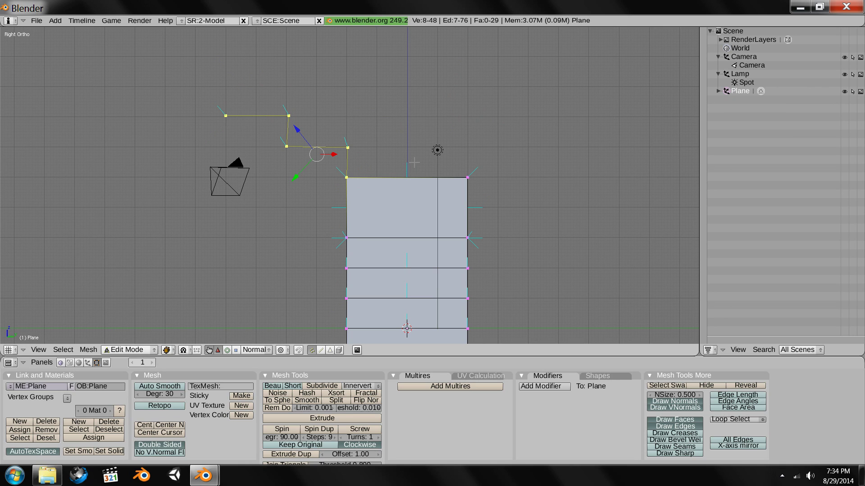
# - Try extruding the selected outline sideways in top view, inspect the resulting shape, and undo the extrusions
pyautogui.press('KP_7')
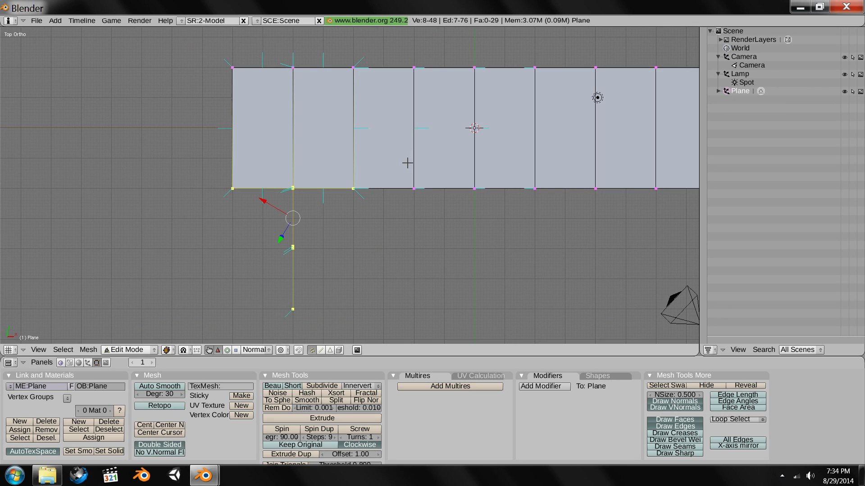
pyautogui.scroll(-2, 407, 162)
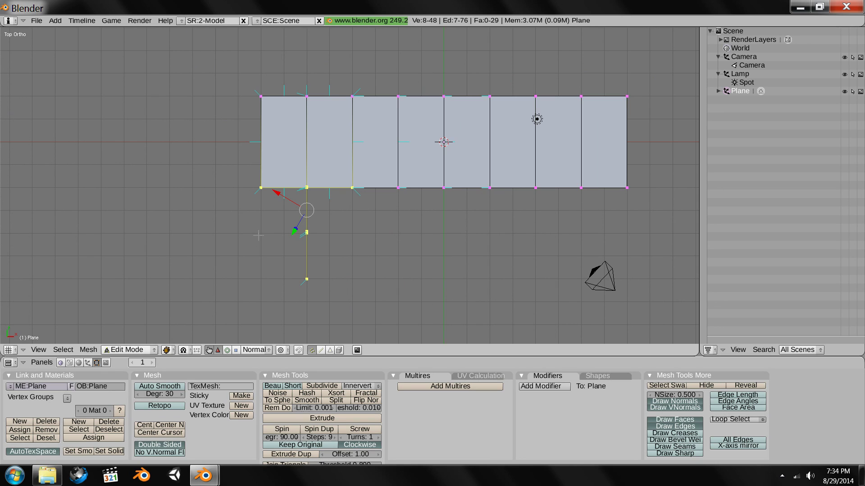
pyautogui.press('e')
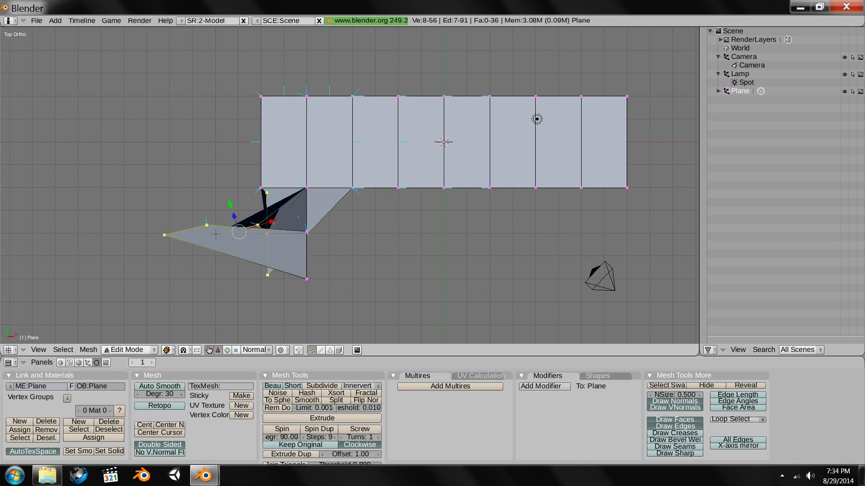
pyautogui.hotkey('ctrl', 'z')
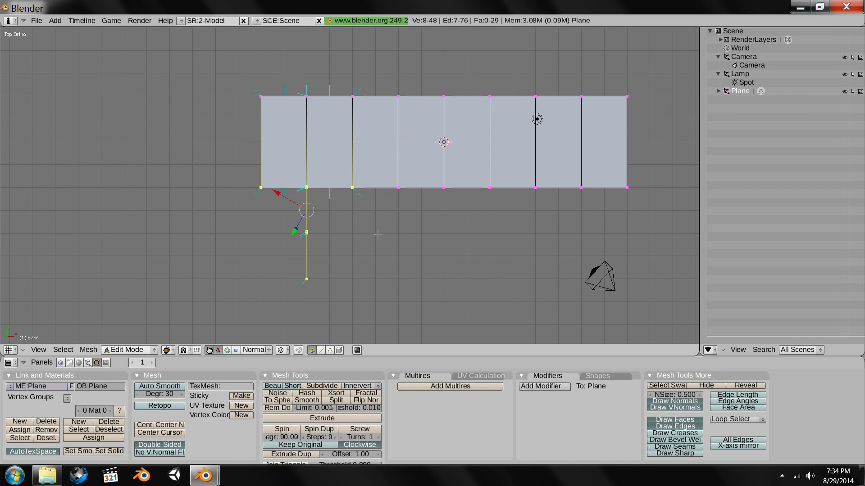
pyautogui.press('e')
pyautogui.moveTo(394, 241); pyautogui.dragTo(394, 154, button='middle')
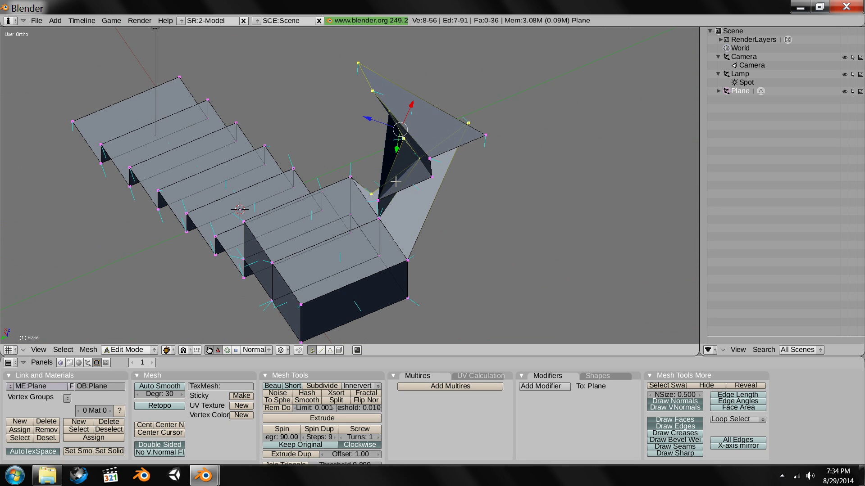
pyautogui.hotkey('ctrl', 'z')
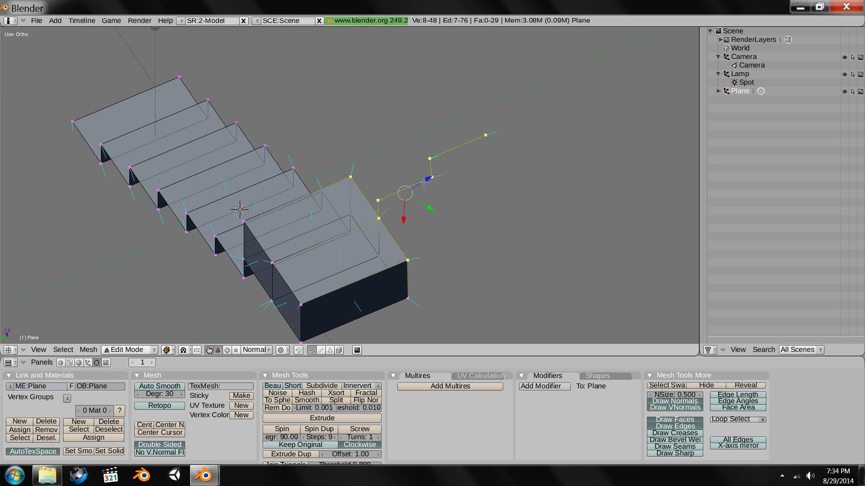
# - Deselect the block's two outer corner vertices and extrude the remaining outline vertices sideways in top view
pyautogui.scroll(-3, 419, 196)
pyautogui.moveTo(422, 201); pyautogui.dragTo(519, 205, button='middle')
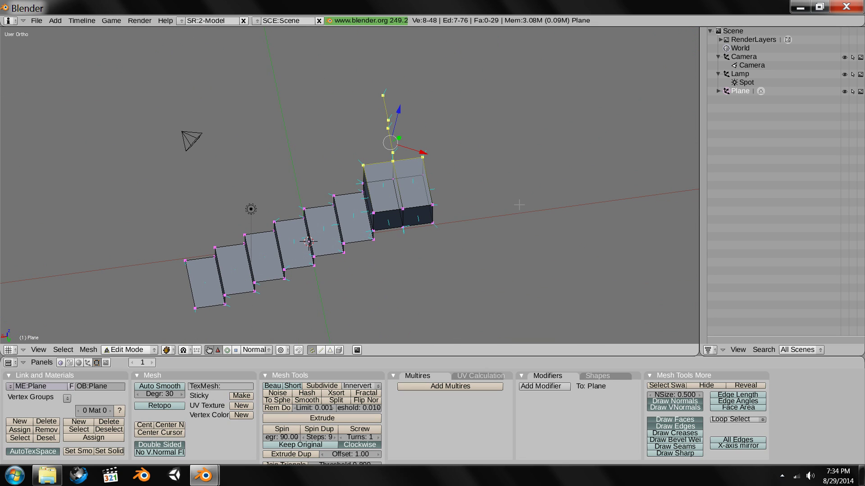
pyautogui.keyDown('shift'); pyautogui.rightClick(363, 166); pyautogui.keyUp('shift')
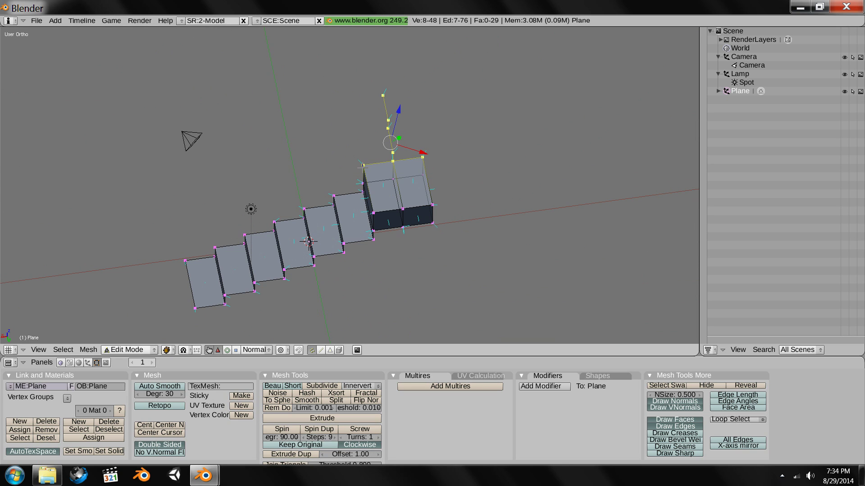
pyautogui.keyDown('shift'); pyautogui.rightClick(424, 157); pyautogui.keyUp('shift')
pyautogui.moveTo(423, 157); pyautogui.dragTo(455, 183, button='middle')
pyautogui.press('KP_7')
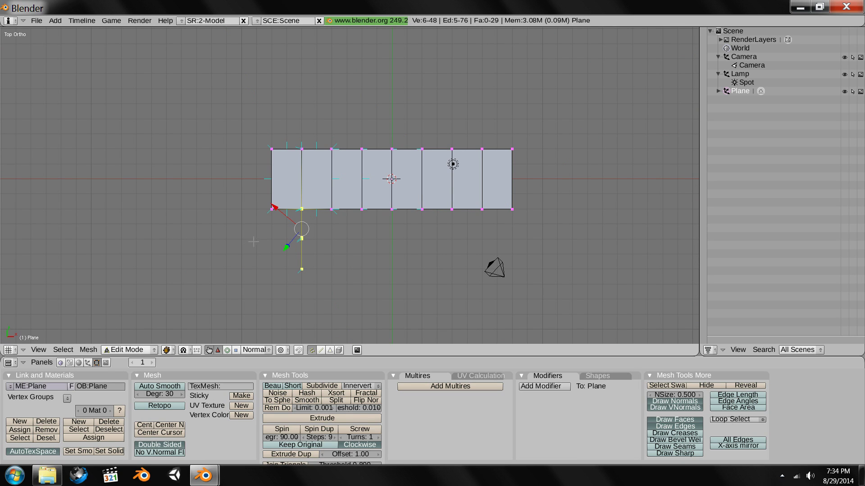
pyautogui.press('e')
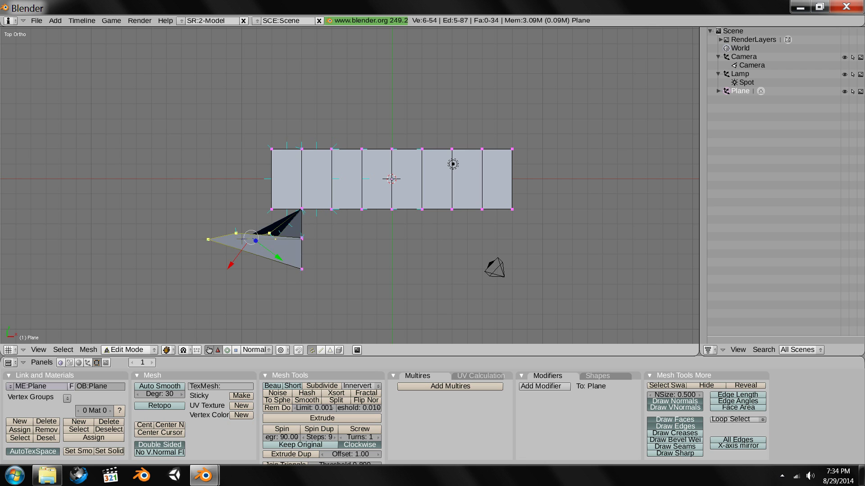
# - Undo the sideways extrusion and move the selected stair outline beyond the landing's outer end in top view
pyautogui.moveTo(308, 230); pyautogui.dragTo(340, 169, button='middle')
pyautogui.hotkey('ctrl', 'z')
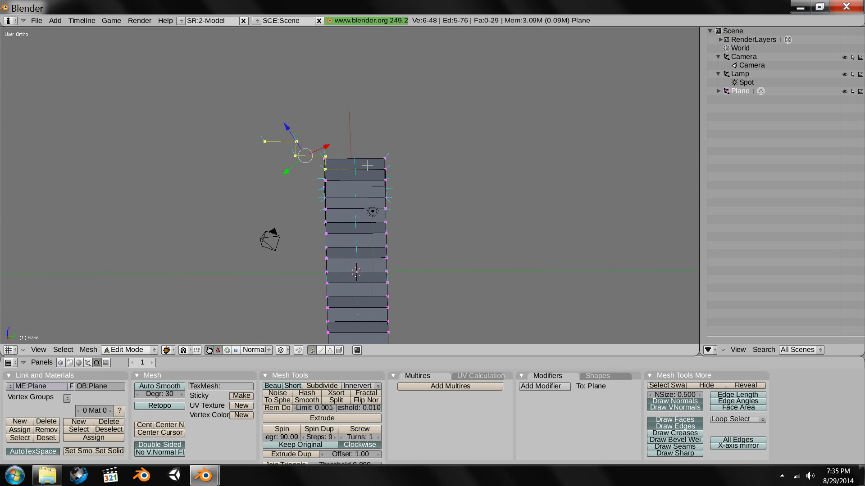
pyautogui.press('KP_7')
pyautogui.scroll(2, 356, 166)
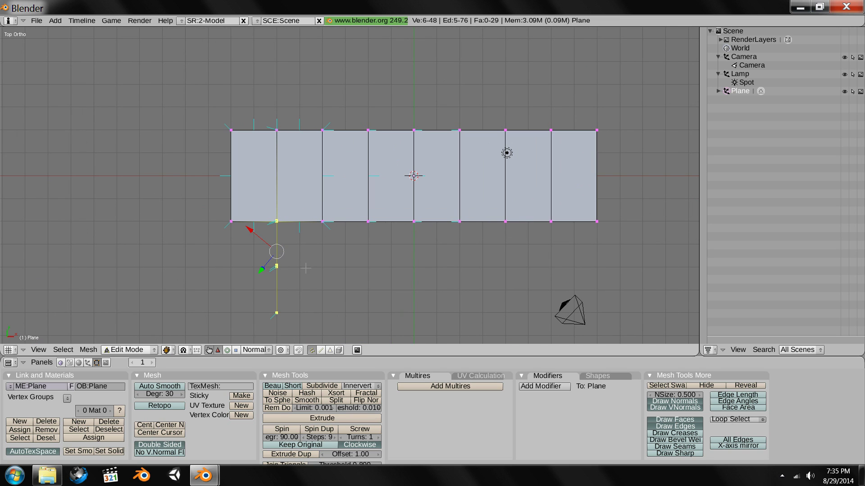
pyautogui.press('g')
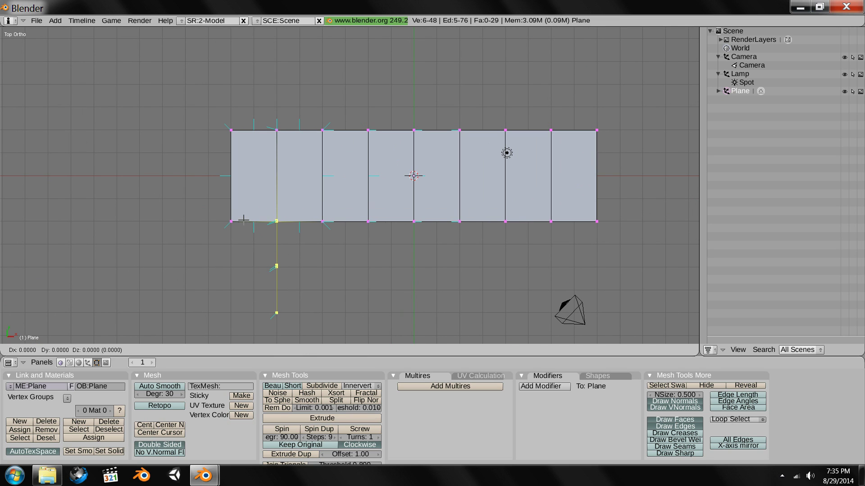
pyautogui.click(187, 221)
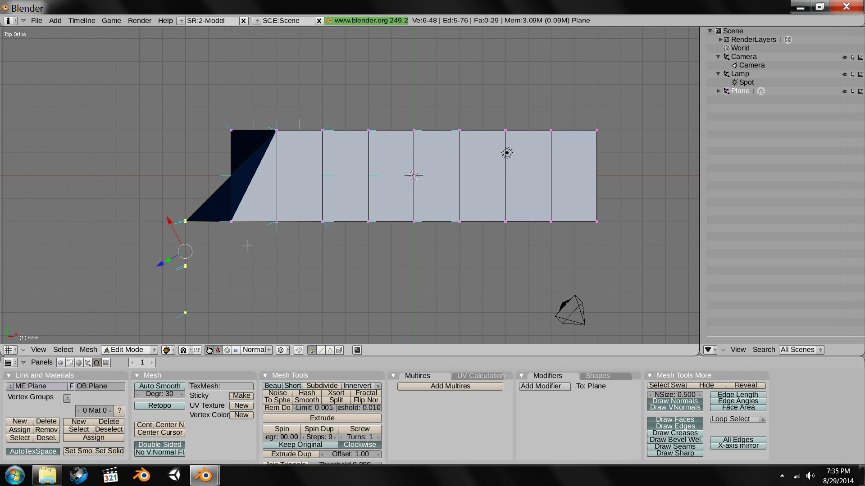
pyautogui.moveTo(187, 220); pyautogui.dragTo(205, 183, button='middle')
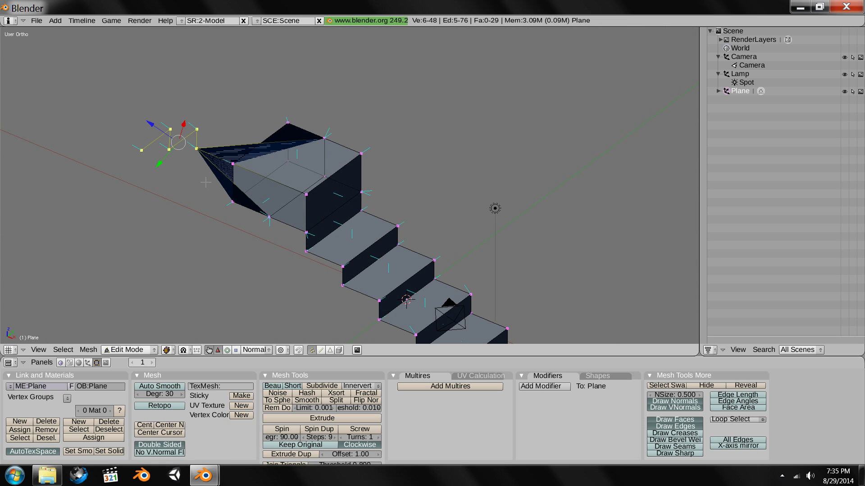
# - Try extruding the outline vertices outward, away from the stairs, in top view, inspect the shape, and undo it
pyautogui.press('KP_7')
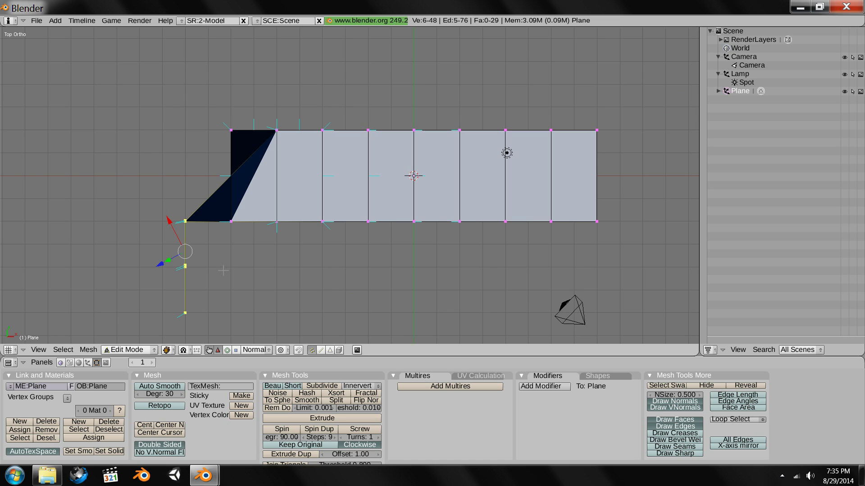
pyautogui.keyDown('shift'); pyautogui.moveTo(223, 271); pyautogui.dragTo(424, 220, button='middle'); pyautogui.keyUp('shift')
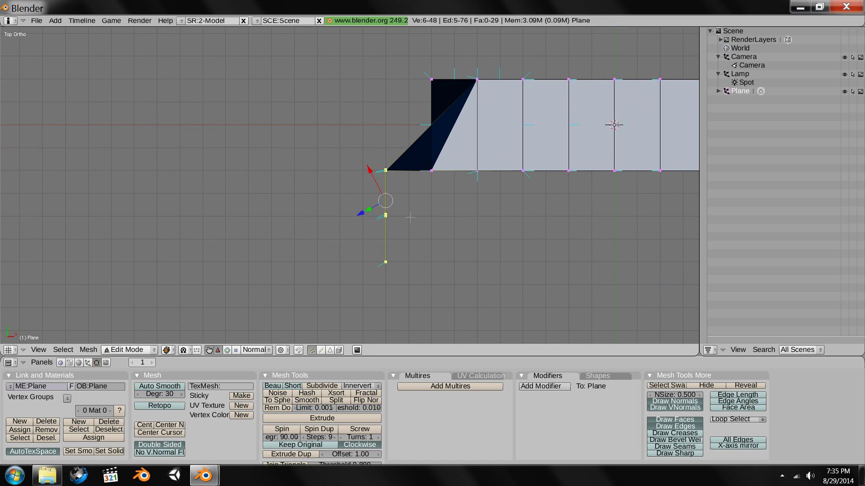
pyautogui.keyDown('ctrl'); pyautogui.click(317, 216); pyautogui.keyUp('ctrl')
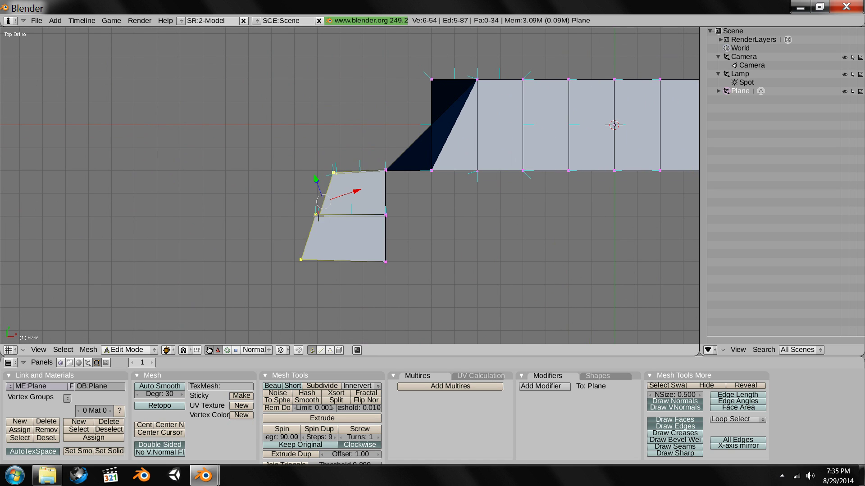
pyautogui.moveTo(362, 222); pyautogui.dragTo(280, 157, button='middle')
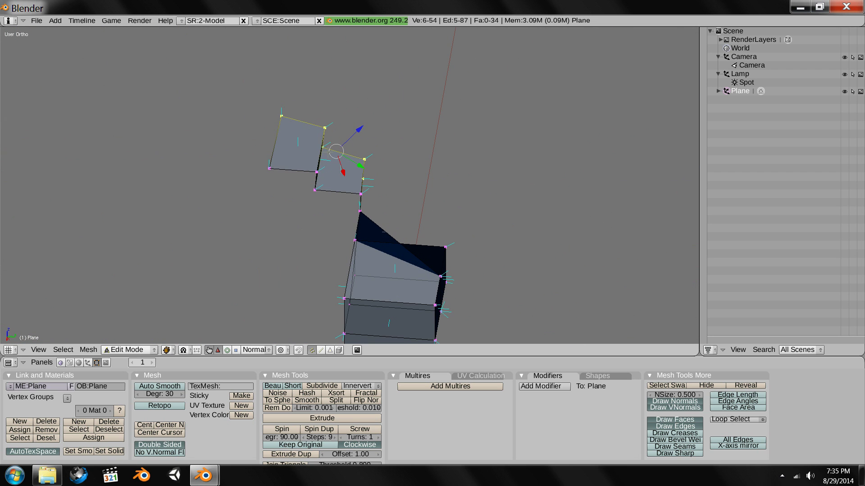
pyautogui.moveTo(341, 159); pyautogui.dragTo(368, 163, button='middle')
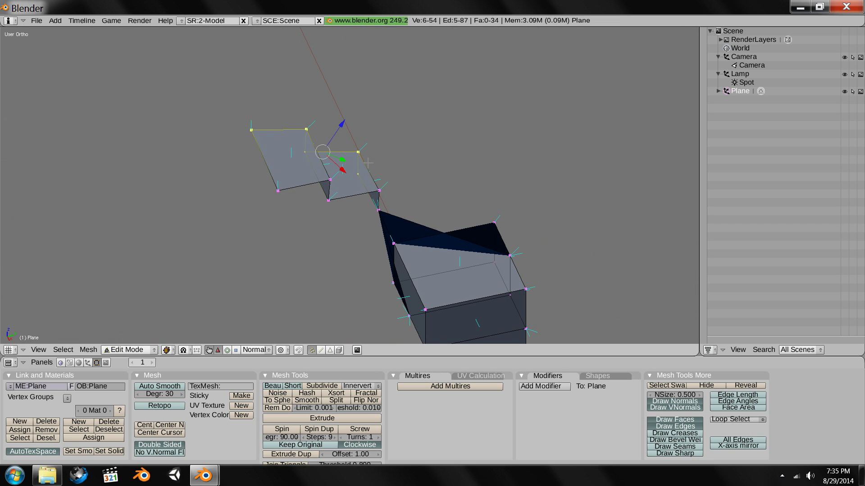
pyautogui.hotkey('ctrl', 'z')
pyautogui.press('KP_7')
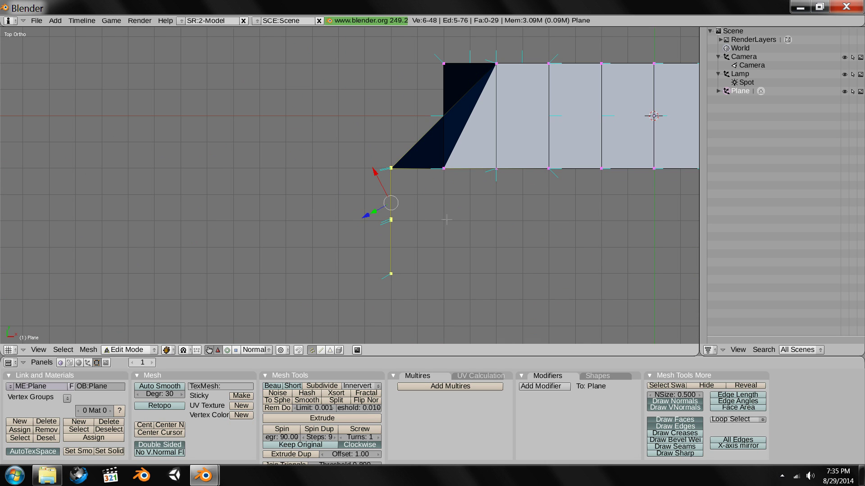
# - Try extruding the outline vertices toward the stairs in top view, inspect the shape, and undo it
pyautogui.hotkey('ctrl', 'shift', 'z')
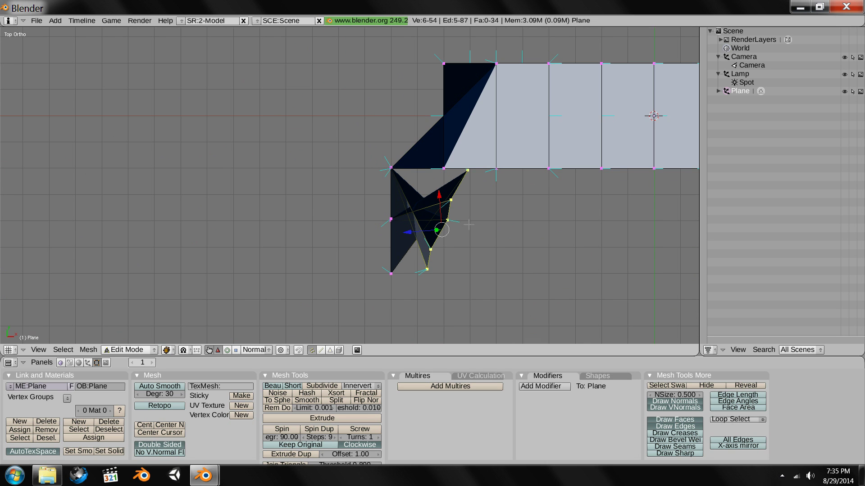
pyautogui.moveTo(453, 218); pyautogui.dragTo(332, 161, button='middle')
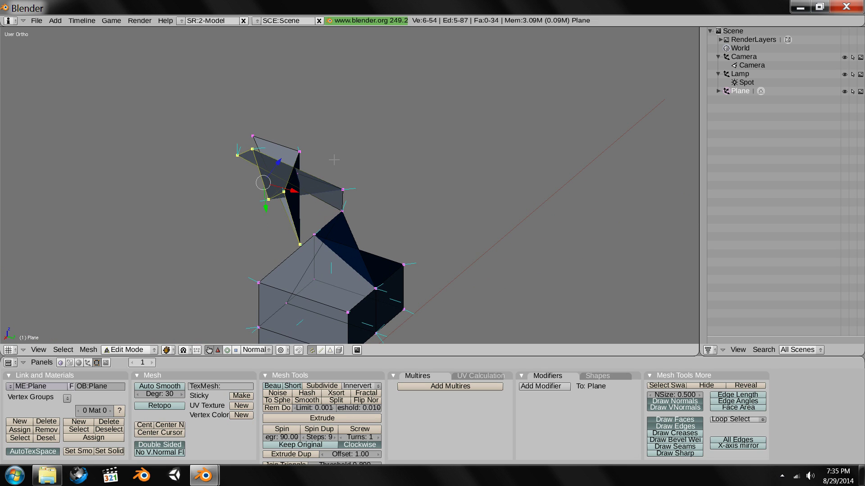
pyautogui.hotkey('ctrl', 'z')
# - Move the selected stair outline 18 units along X in top view, in line with the lower end of the stairs
pyautogui.scroll(-3, 350, 175)
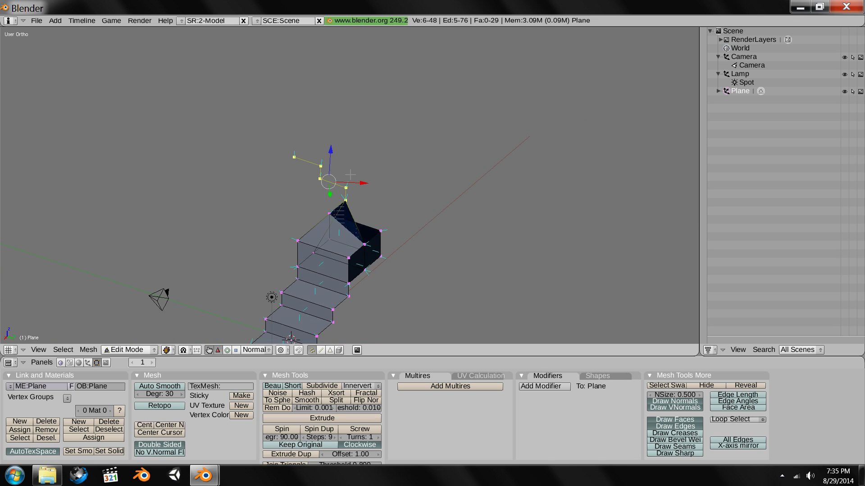
pyautogui.press('KP_7')
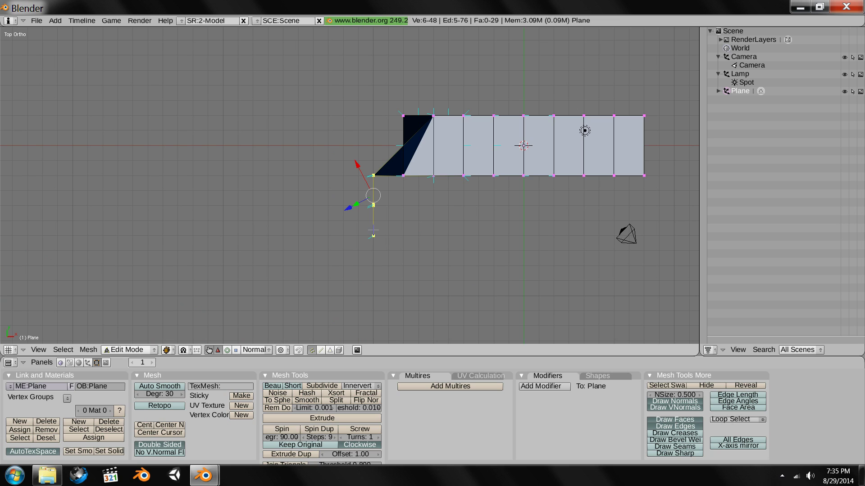
pyautogui.press('g')
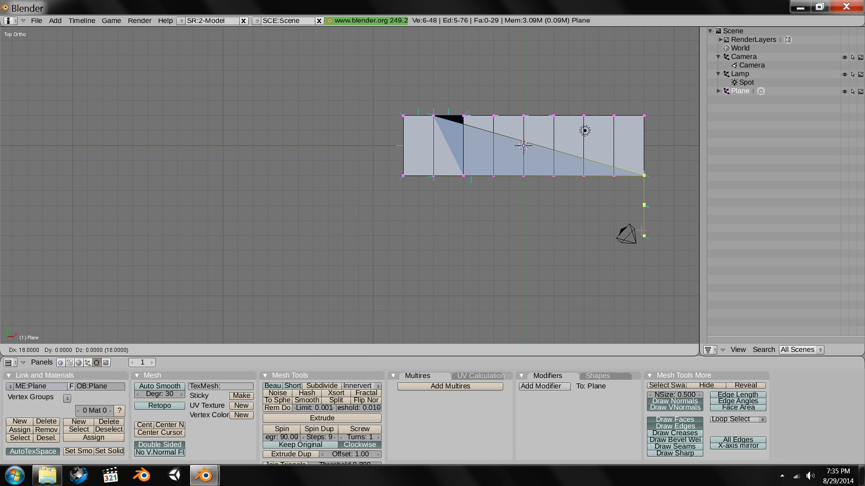
pyautogui.click(642, 230)
# - Extrude the outline vertices outward past the stairs' lower end in top view and inspect the resulting steps
pyautogui.keyDown('shift'); pyautogui.moveTo(643, 234); pyautogui.dragTo(434, 180, button='middle'); pyautogui.keyUp('shift')
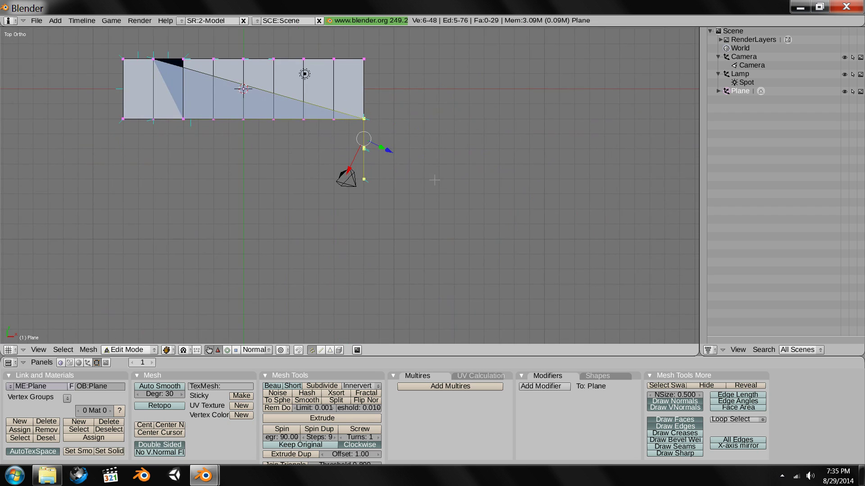
pyautogui.scroll(2, 434, 180)
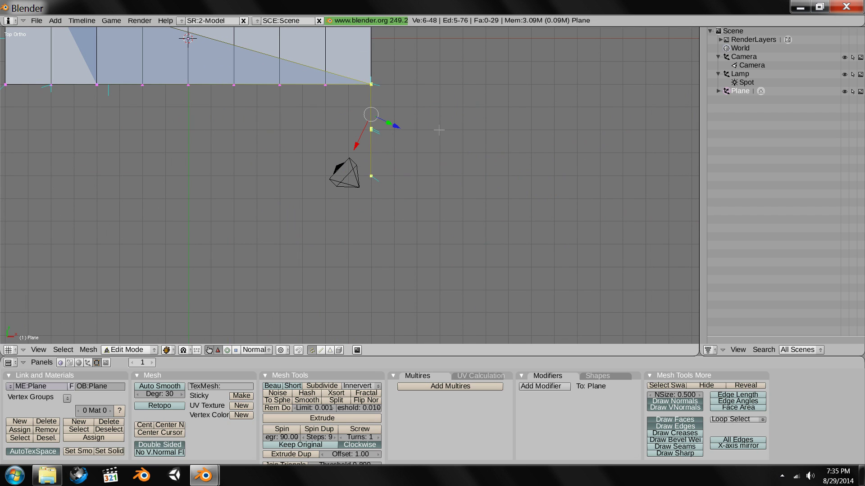
pyautogui.keyDown('ctrl'); pyautogui.click(439, 130); pyautogui.keyUp('ctrl')
pyautogui.moveTo(450, 170)
pyautogui.mouseDown(button='middle')
pyautogui.moveTo(606, 85)
pyautogui.moveTo(648, 74)
pyautogui.moveTo(646, 96)
pyautogui.moveTo(154, 303)
pyautogui.moveTo(442, 161)
pyautogui.moveTo(386, 71)
pyautogui.moveTo(450, 167)
pyautogui.mouseUp(button='middle')
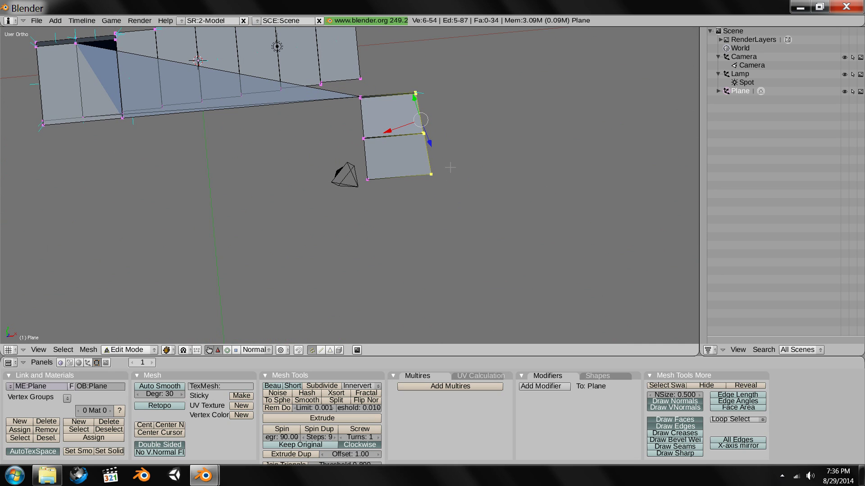
pyautogui.press('KP_7')
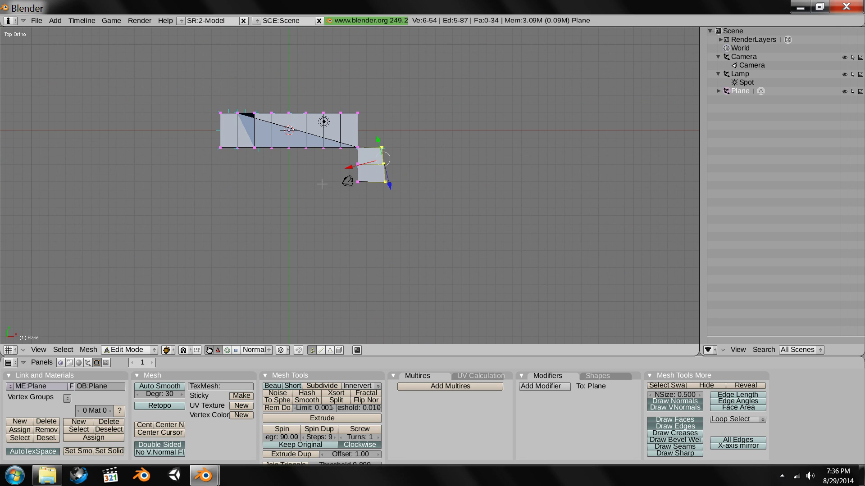
pyautogui.moveTo(418, 205); pyautogui.dragTo(419, 140, button='middle')
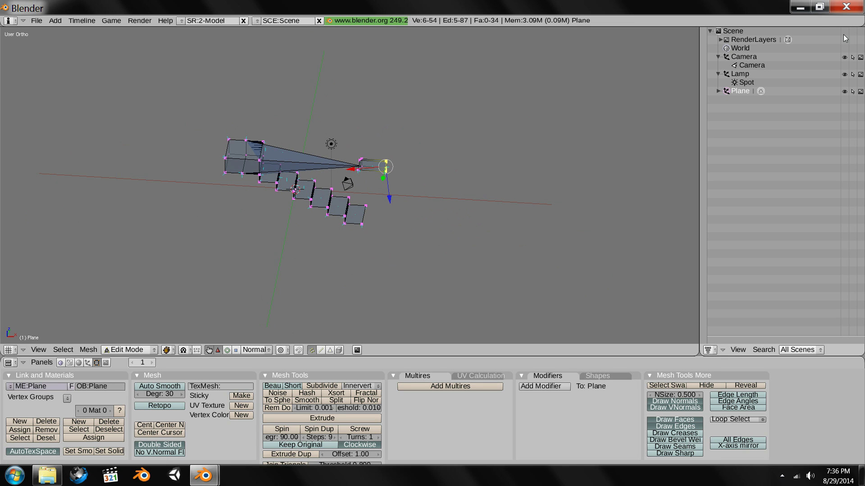
# - Minimize Blender, its console window and the file explorer to reveal the desktop
pyautogui.click(800, 7)
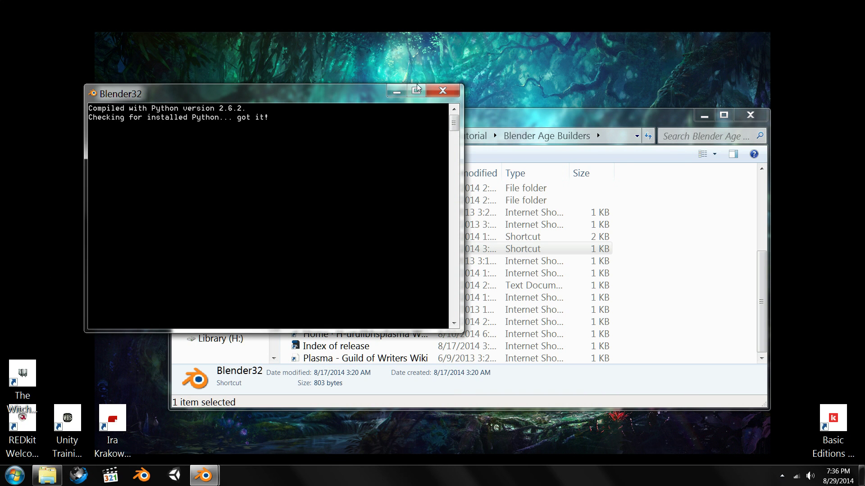
pyautogui.click(396, 92)
pyautogui.click(704, 115)
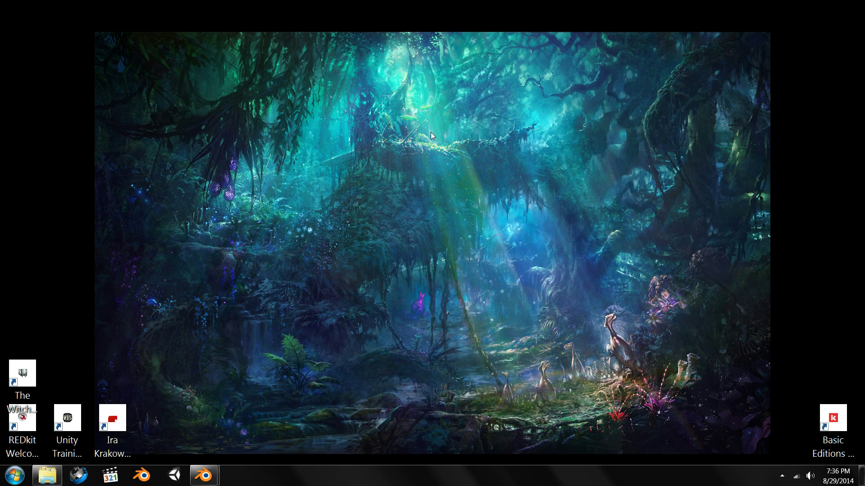